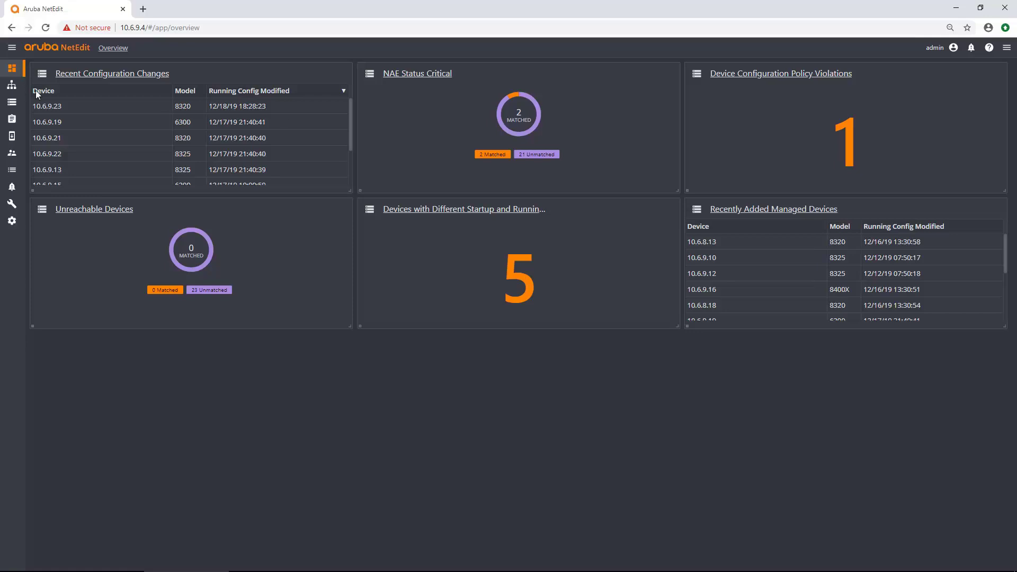
# - Open the Network topology map showing all 23 devices across DataCenter and BLDG1–3
pyautogui.click(11, 85)
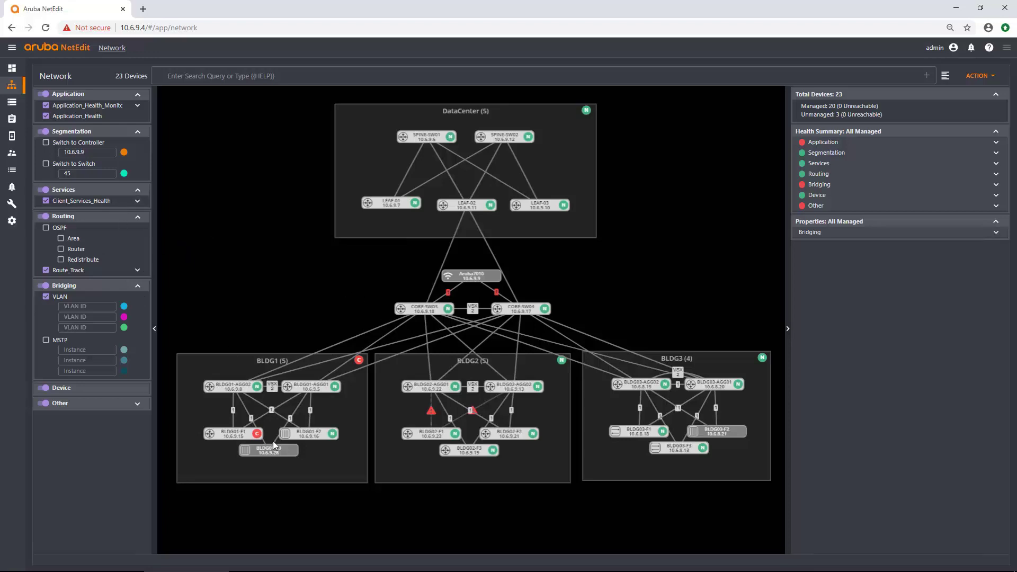
# - Hide Application_Health_Monitor results, then cycle the VLAN check and Bridging overlay, leaving VLAN enabled
pyautogui.click(252, 430)
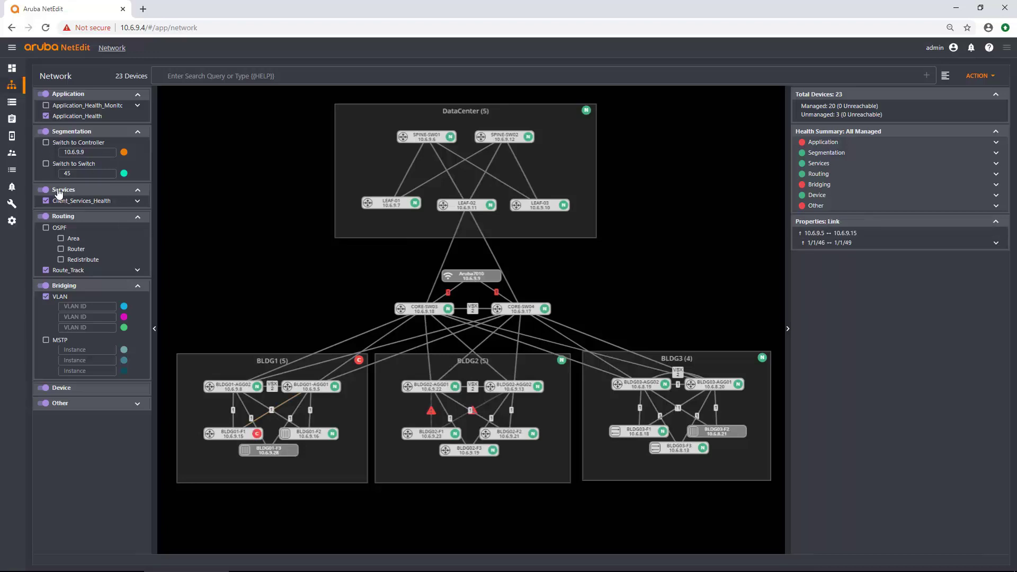
pyautogui.click(45, 106)
pyautogui.click(46, 296)
pyautogui.click(46, 297)
pyautogui.click(43, 285)
pyautogui.click(45, 297)
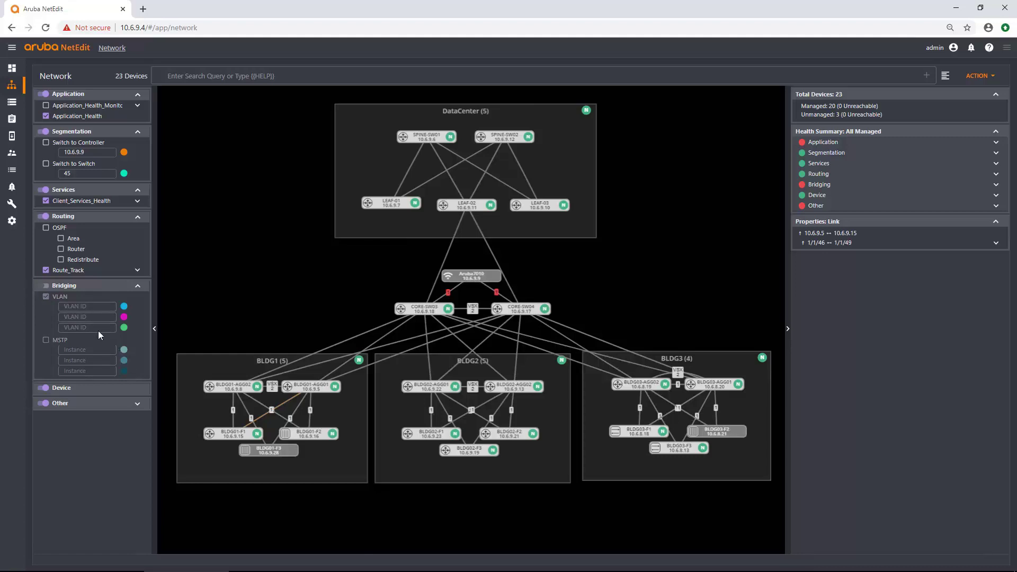
pyautogui.click(45, 285)
# - Show OSPF area, router and redistribute markers and fit the full 23-device map in view
pyautogui.click(45, 229)
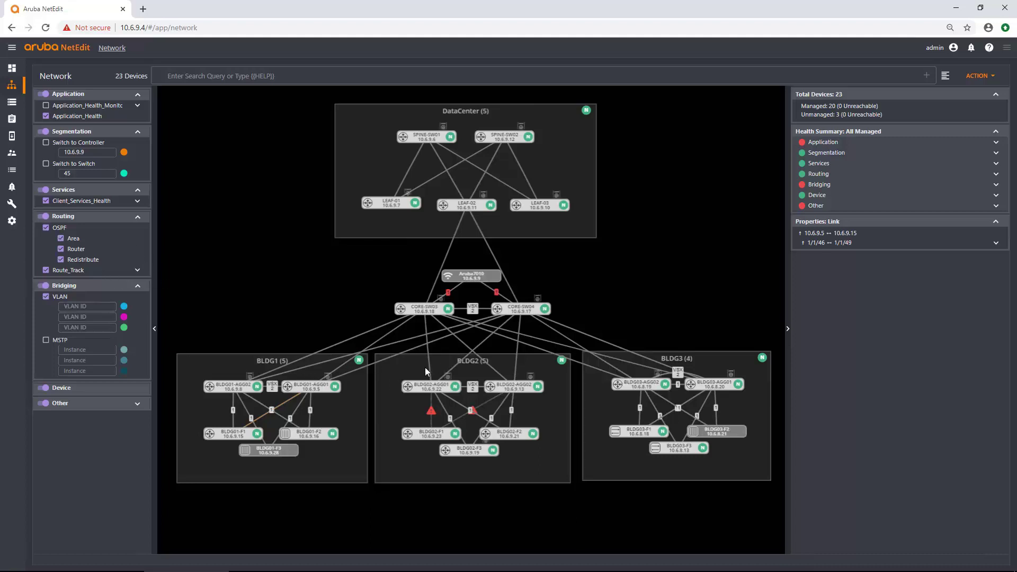
pyautogui.scroll(5, 425, 323)
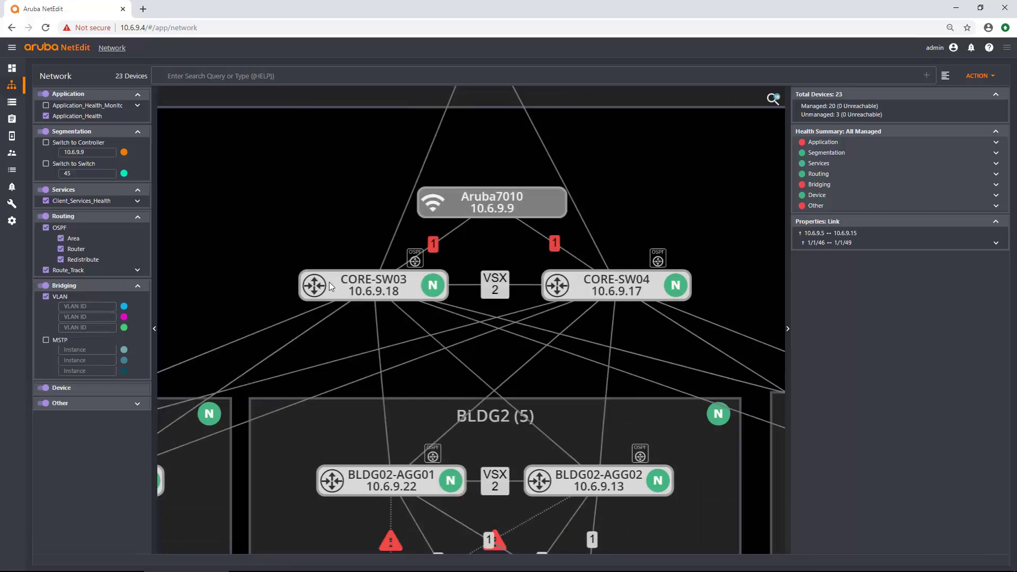
pyautogui.scroll(3, 265, 265)
pyautogui.scroll(-6, 267, 269)
pyautogui.scroll(-4, 268, 270)
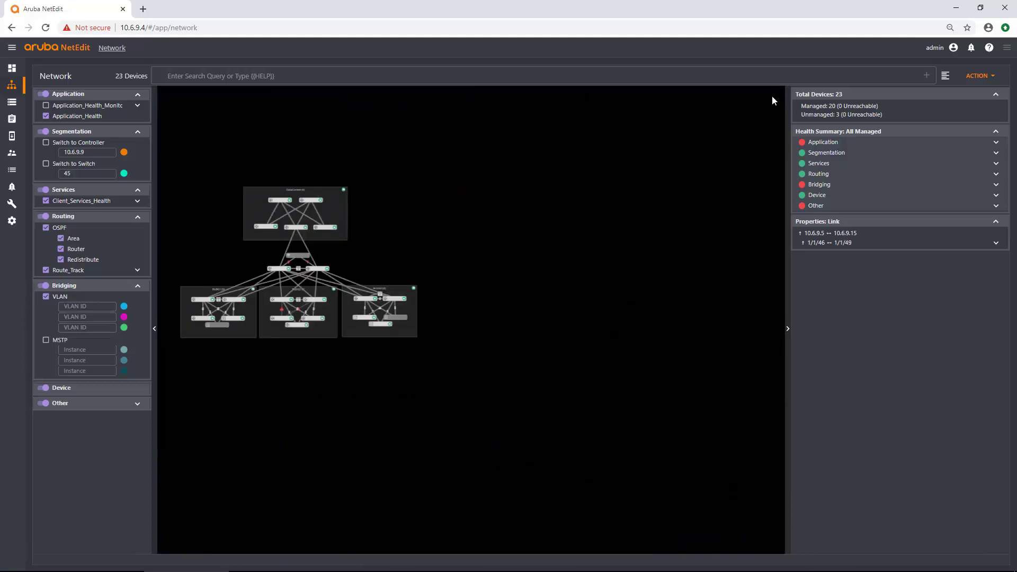
pyautogui.scroll(-3, 631, 185)
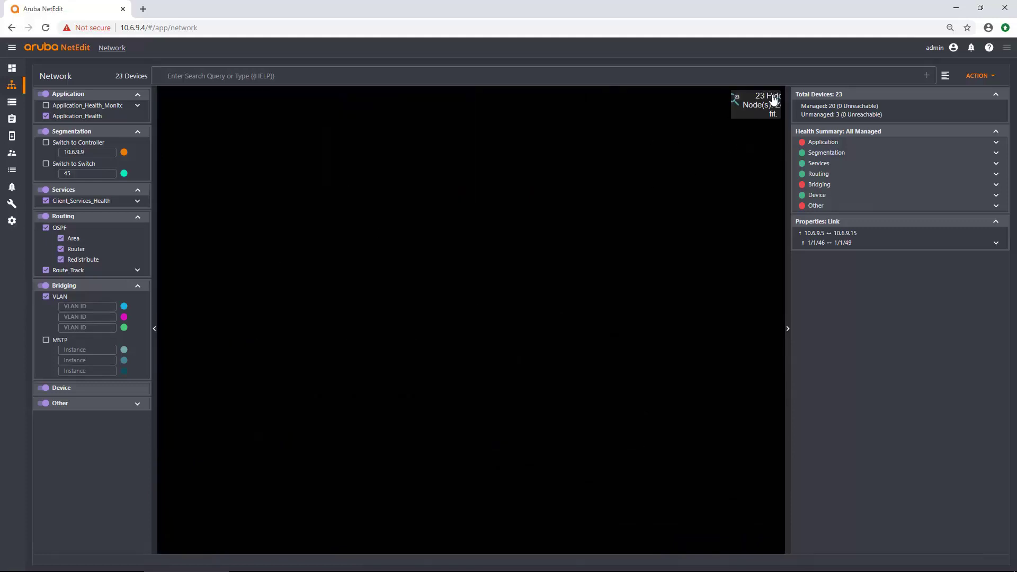
pyautogui.click(743, 116)
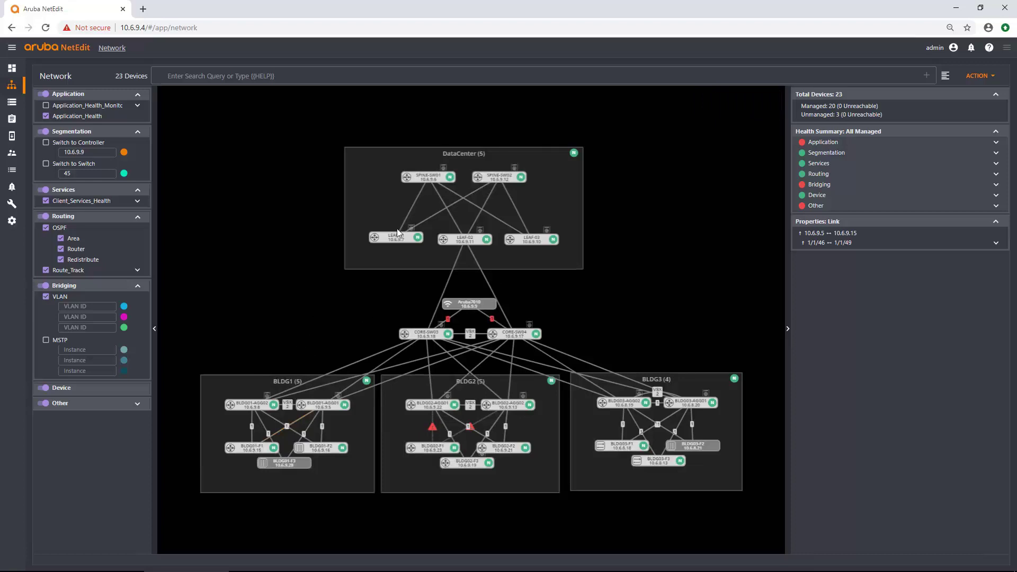
# - Turn off OSPF overlays and re-enable Application_Health_Monitor results, restoring BLDG1's critical badge
pyautogui.click(46, 230)
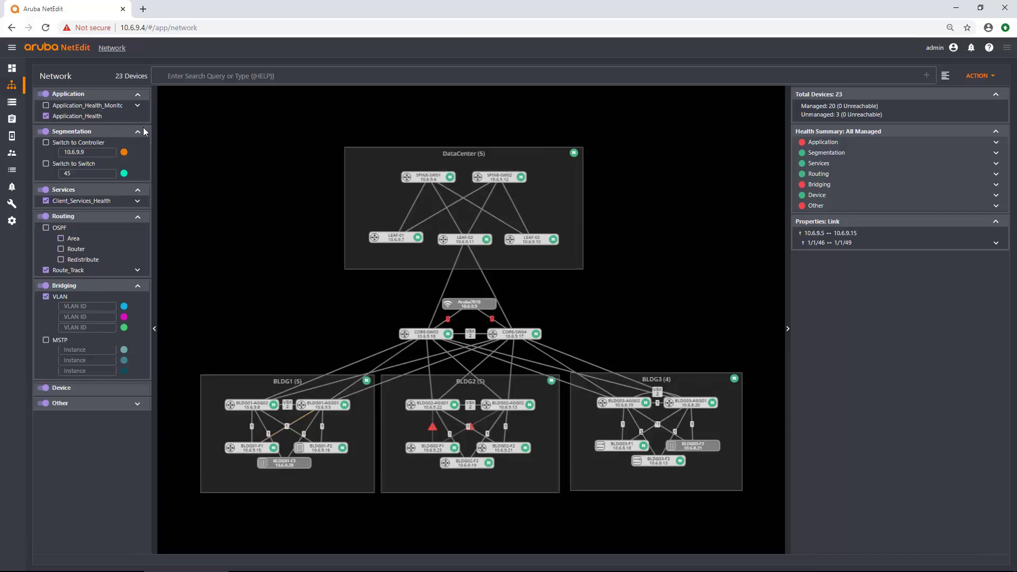
pyautogui.click(52, 107)
pyautogui.click(311, 262)
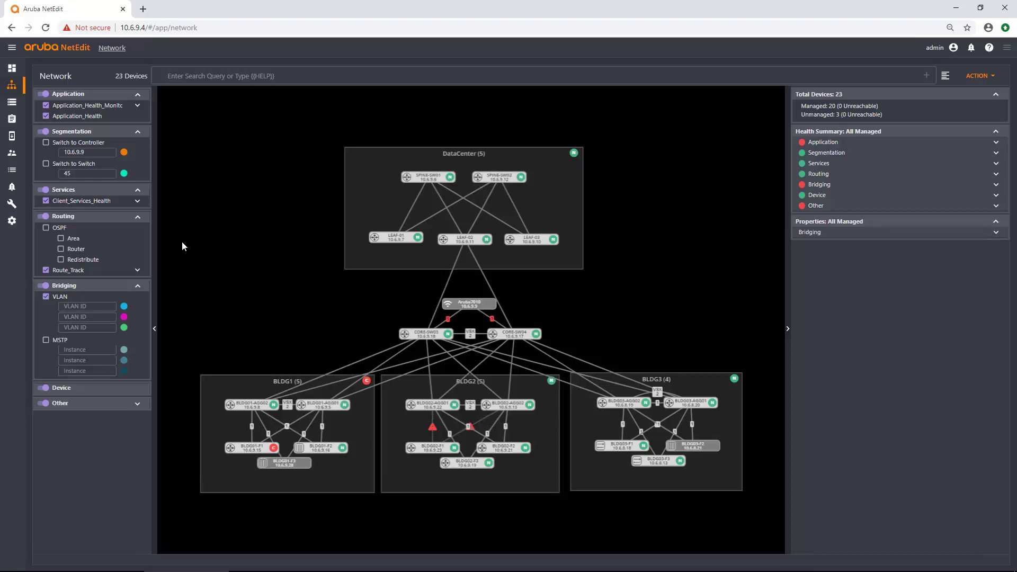
pyautogui.click(47, 105)
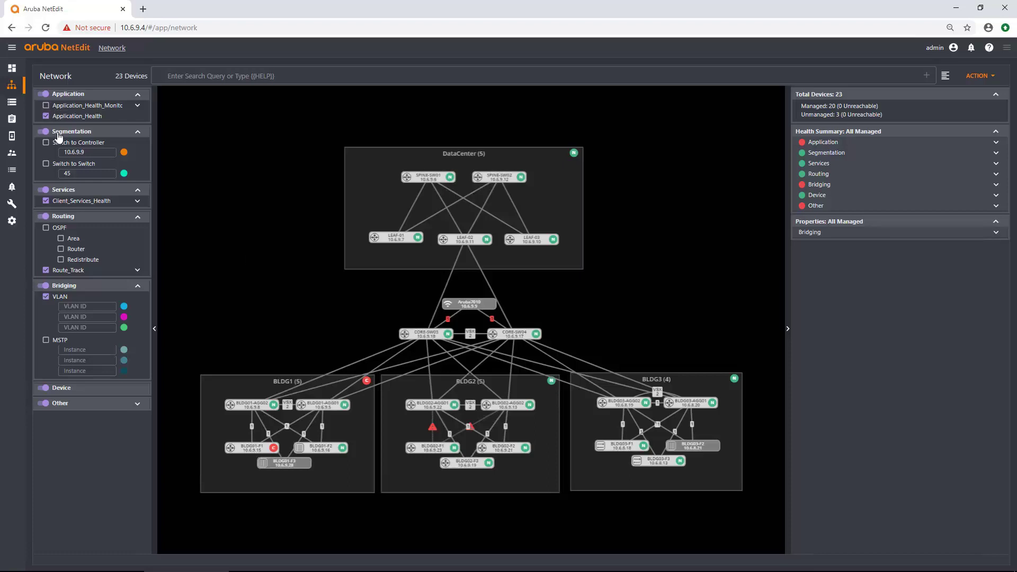
pyautogui.click(46, 105)
# - Highlight VLANs 195 and 198, then show the 10.6.9.18–10.6.9.8 link's ports 1/1/5 to 1/1/1
pyautogui.click(74, 307)
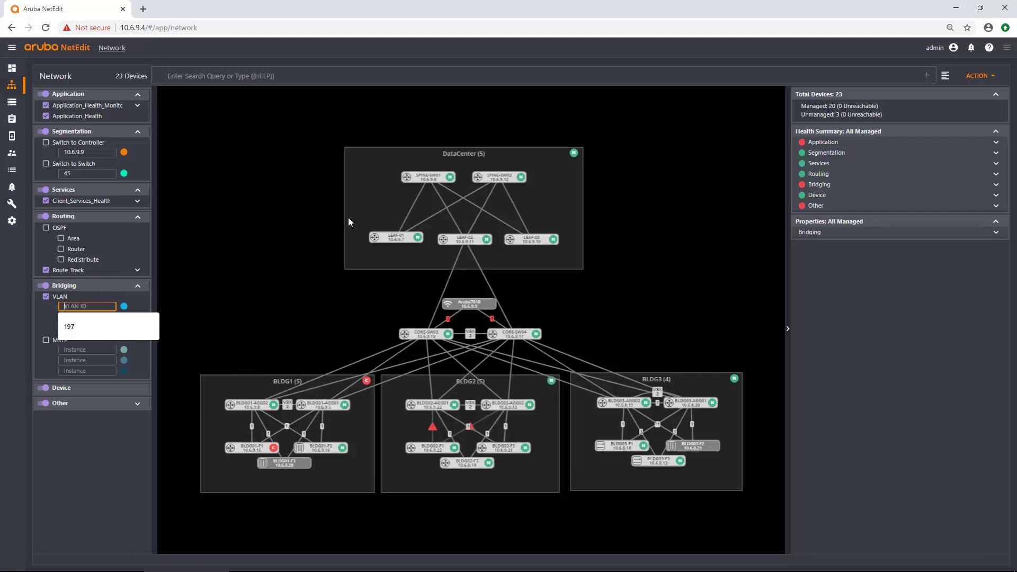
pyautogui.write('195')
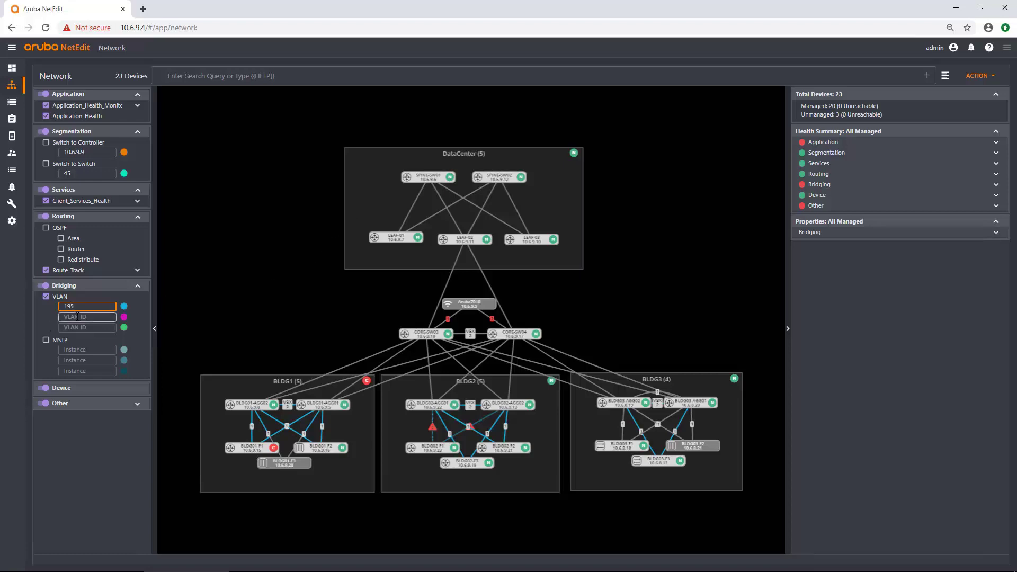
pyautogui.click(112, 316)
pyautogui.write('198')
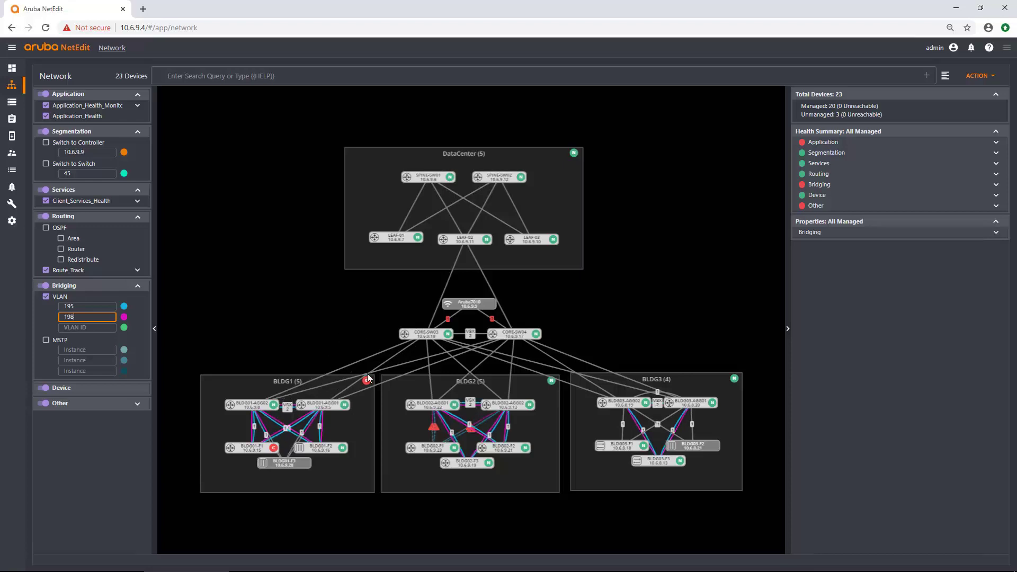
pyautogui.click(370, 359)
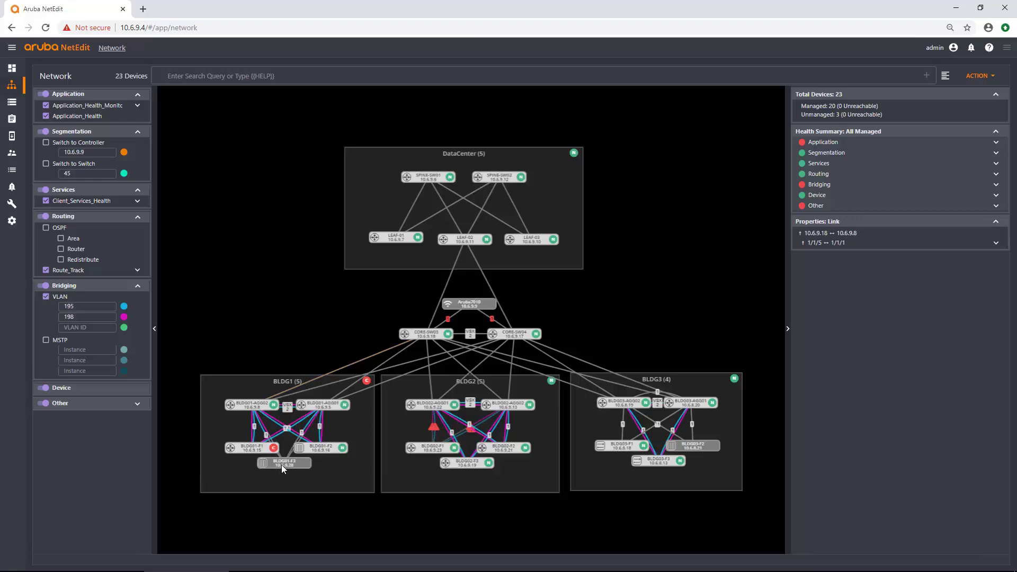
# - Move BLDG01-F3 below BLDG01-F2 and BLDG02-F1 leftward, then show the 10.6.9.22–10.6.9.23 link
pyautogui.moveTo(285, 465); pyautogui.dragTo(373, 431)
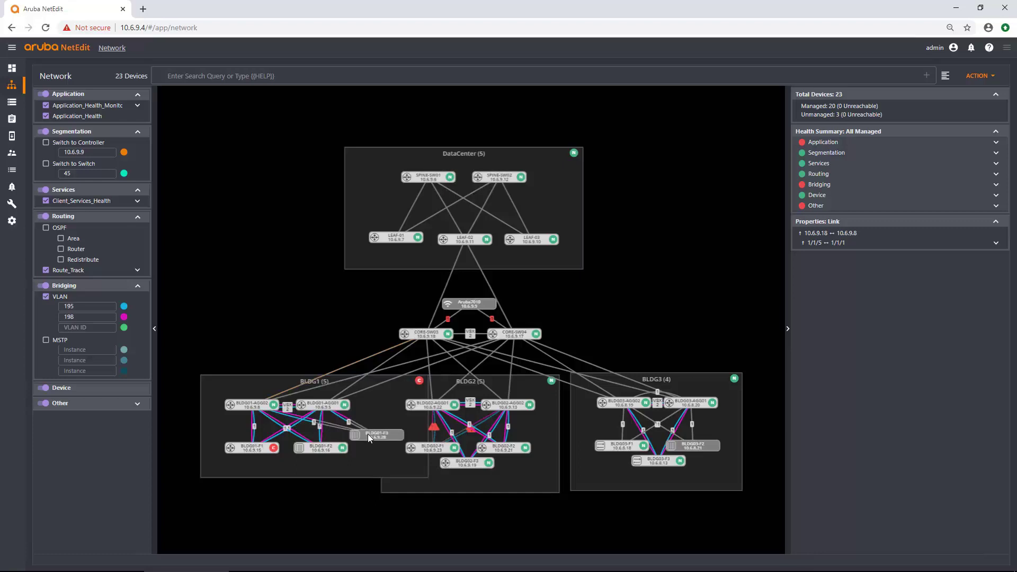
pyautogui.moveTo(368, 440); pyautogui.dragTo(279, 470)
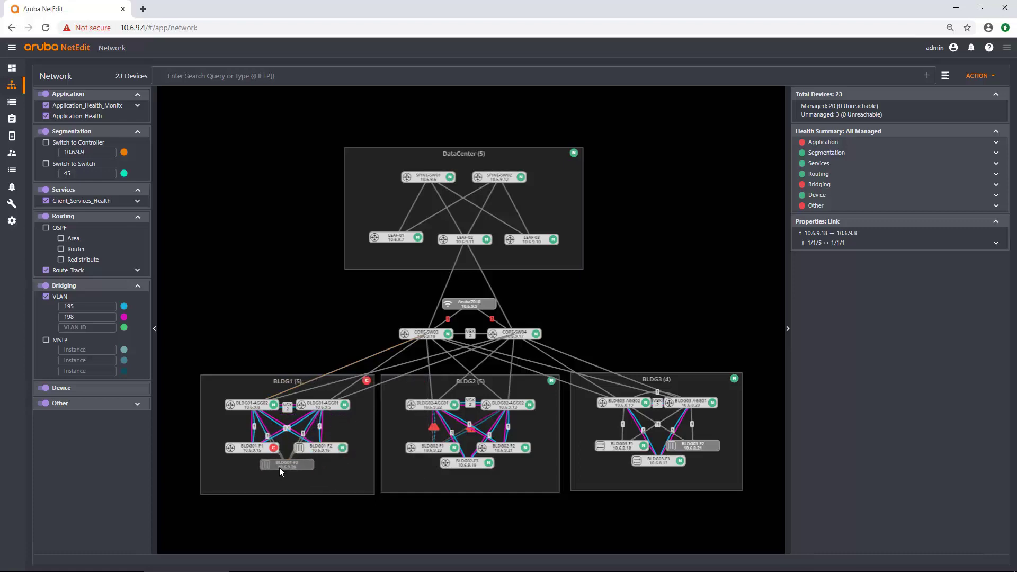
pyautogui.moveTo(280, 467); pyautogui.dragTo(282, 465)
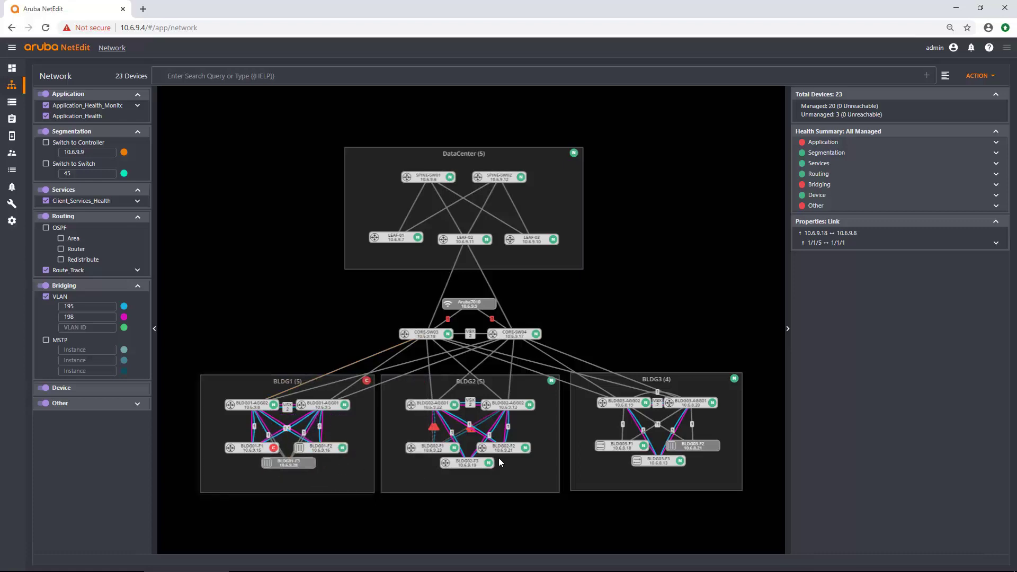
pyautogui.moveTo(428, 449); pyautogui.dragTo(395, 450)
pyautogui.click(415, 428)
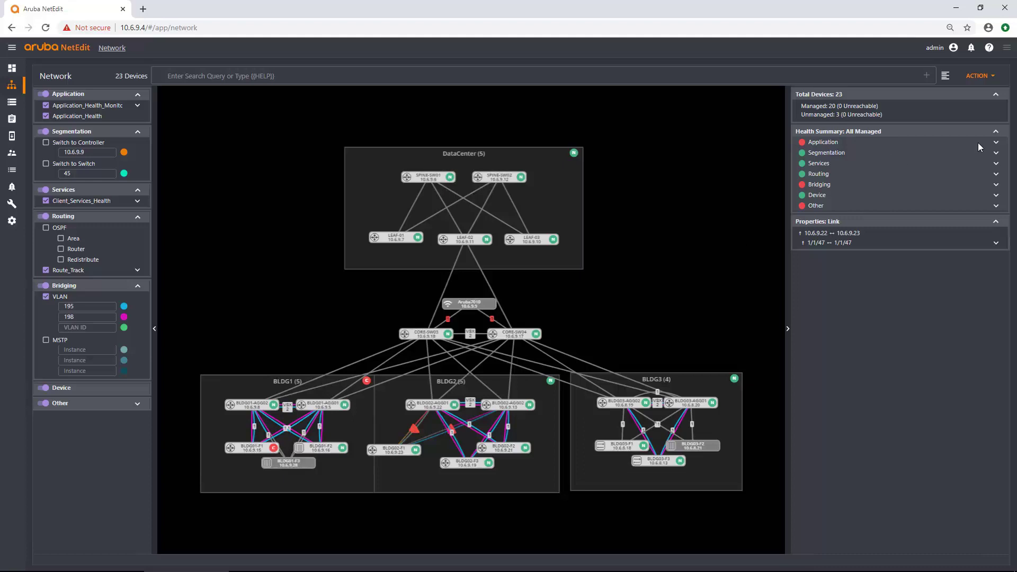
# - Expand Application > NAE and Bridging > Consistency Check, selecting the mismatched VLAN list 197,198
pyautogui.click(1001, 146)
pyautogui.click(996, 153)
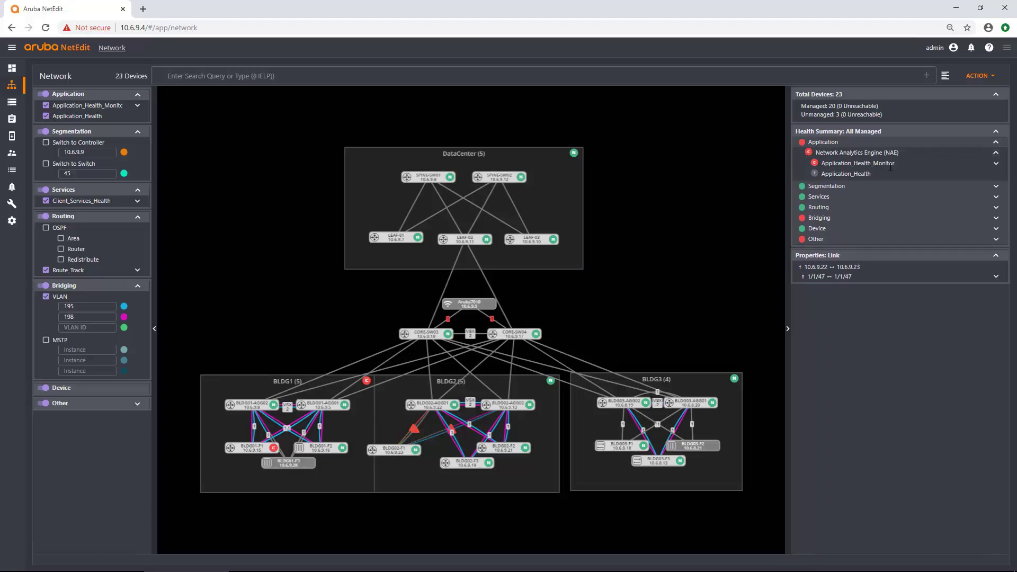
pyautogui.click(997, 217)
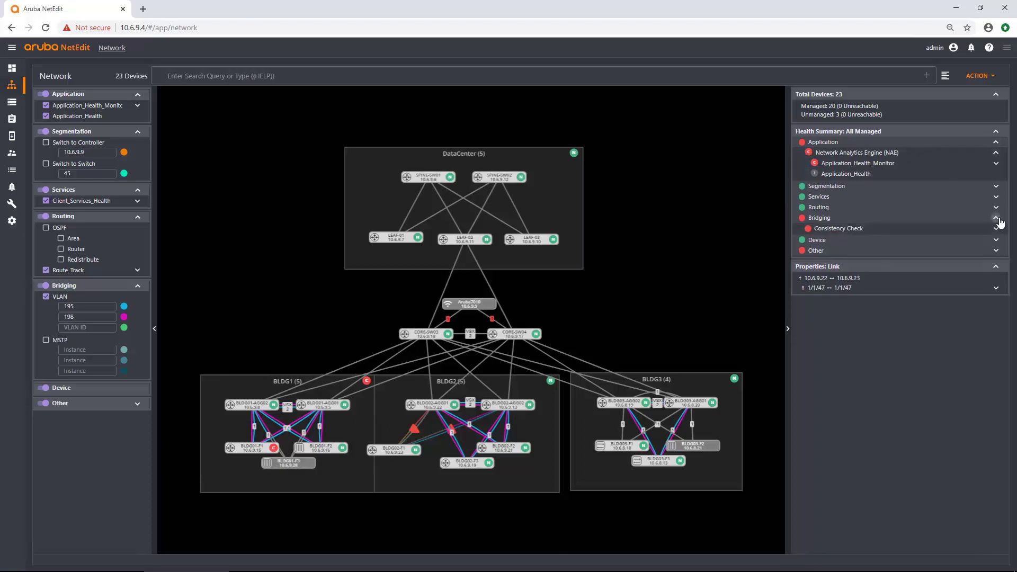
pyautogui.click(997, 229)
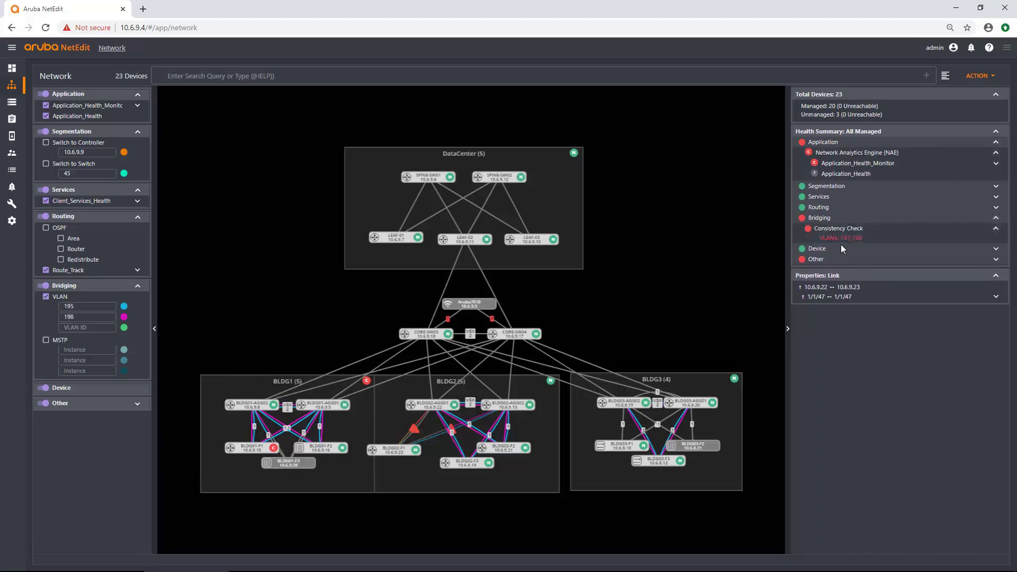
pyautogui.moveTo(839, 238); pyautogui.dragTo(869, 243)
# - Review the health and properties of BLDG02-F1, BLDG02-AGG01 and BLDG02-AGG02
pyautogui.click(396, 450)
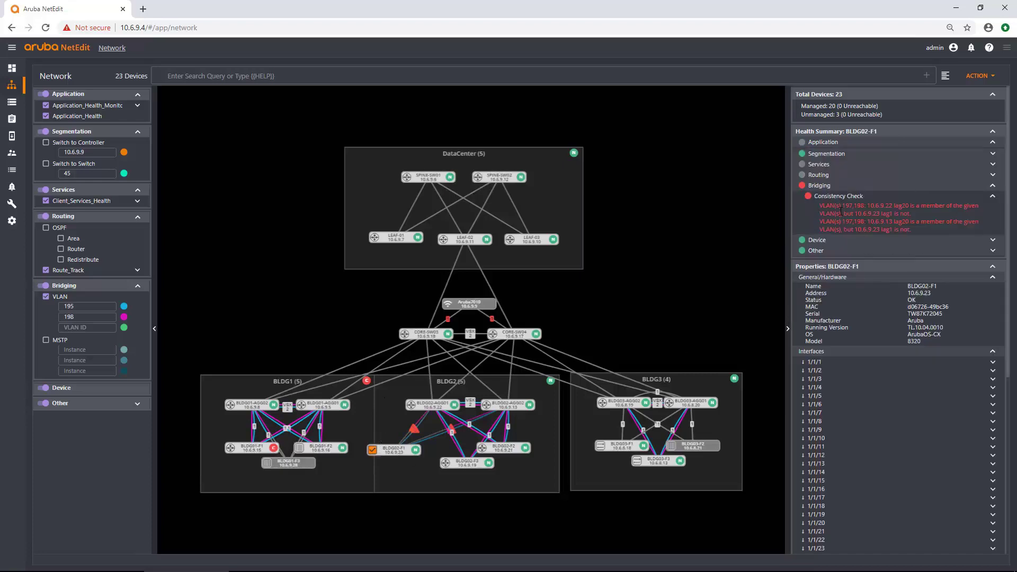
pyautogui.moveTo(818, 208); pyautogui.dragTo(909, 213)
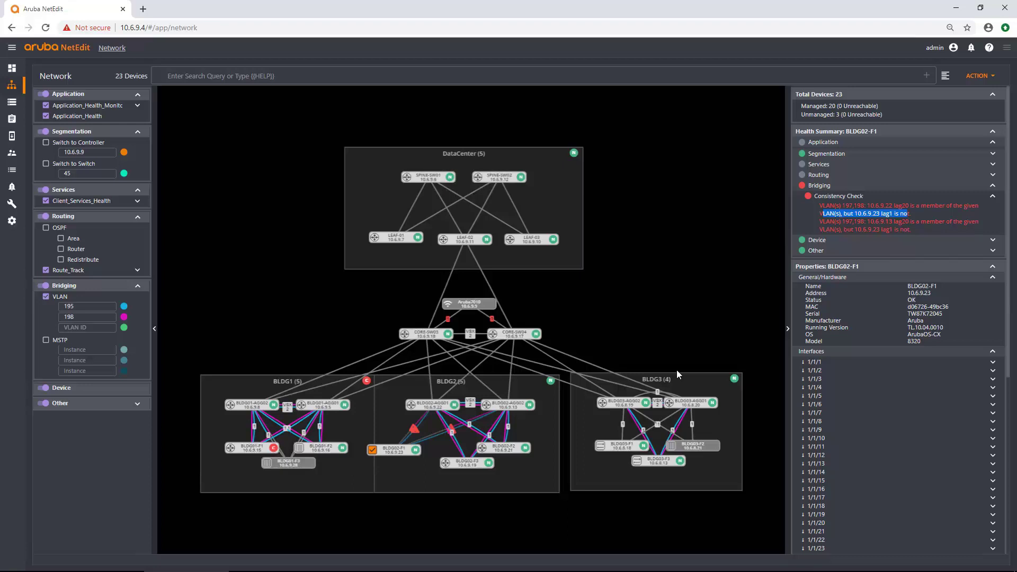
pyautogui.click(449, 406)
pyautogui.click(513, 405)
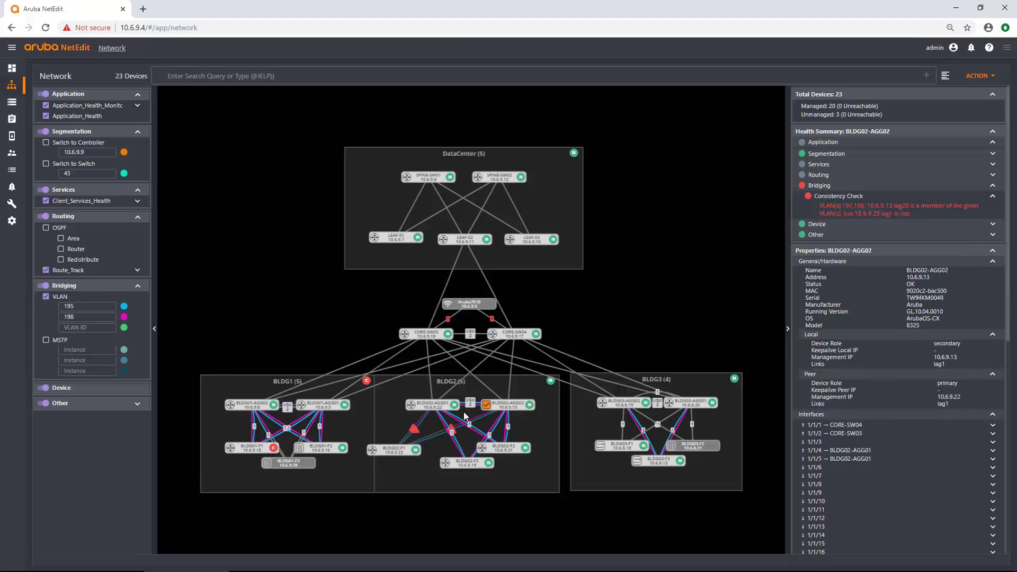
pyautogui.click(380, 454)
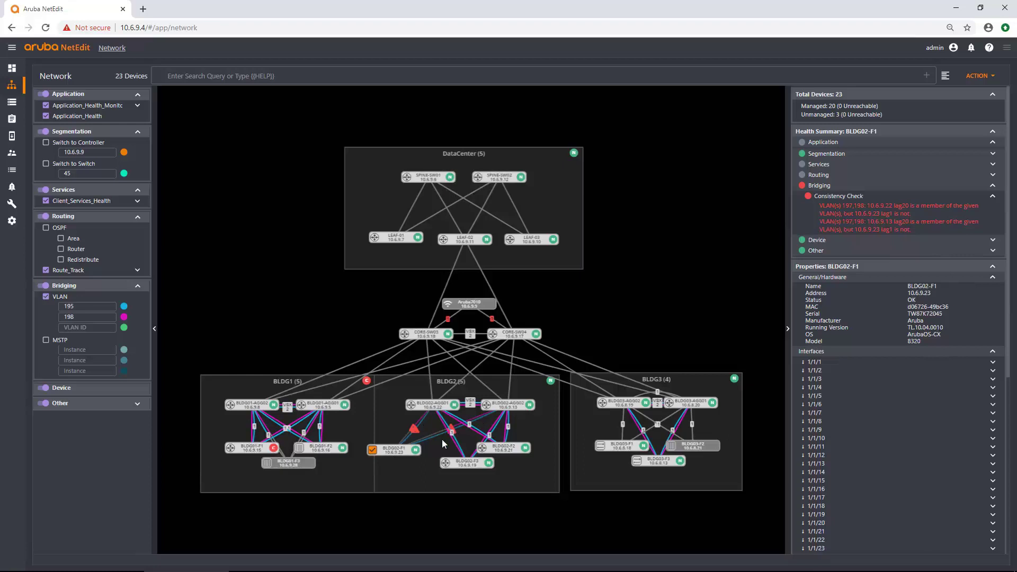
# - Nudge BLDG02-F1 slightly to the right within the BLDG2 group
pyautogui.moveTo(407, 451); pyautogui.dragTo(443, 448)
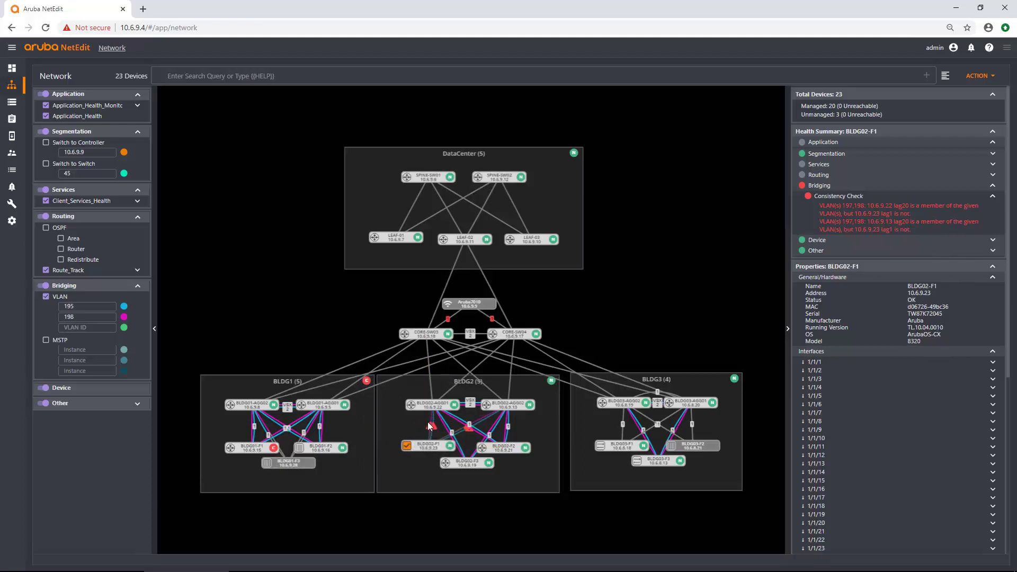
pyautogui.click(95, 317)
pyautogui.click(427, 432)
pyautogui.moveTo(416, 446); pyautogui.dragTo(386, 447)
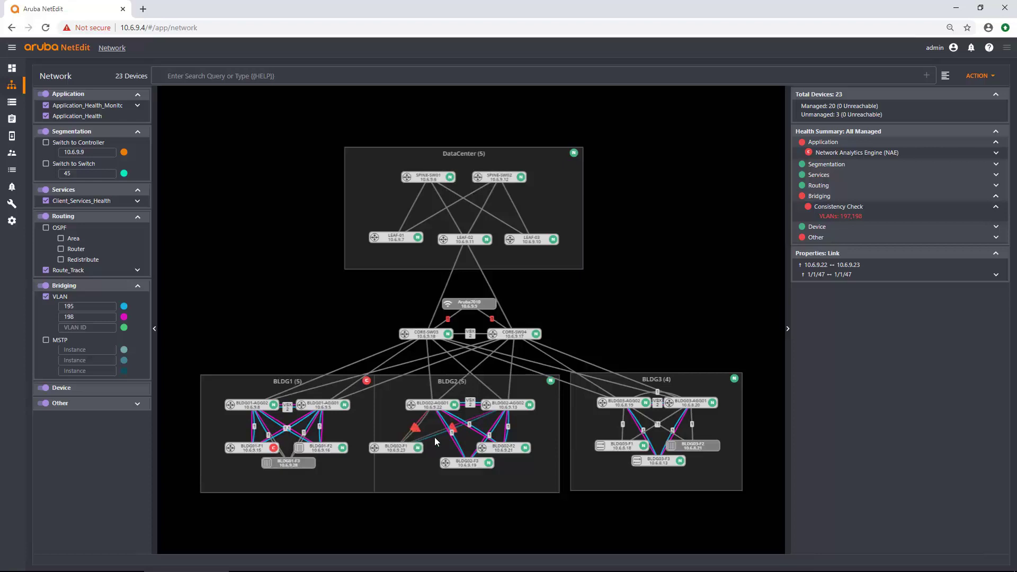
pyautogui.moveTo(402, 448); pyautogui.dragTo(435, 449)
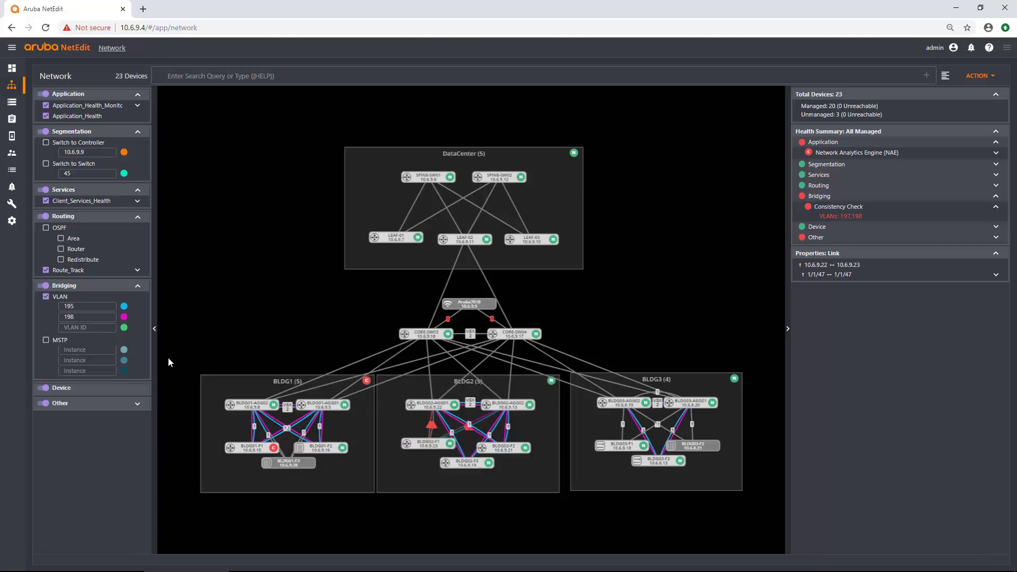
# - Turn off the VLAN overlay, clear the link selection, and expand the Other agents group
pyautogui.click(62, 297)
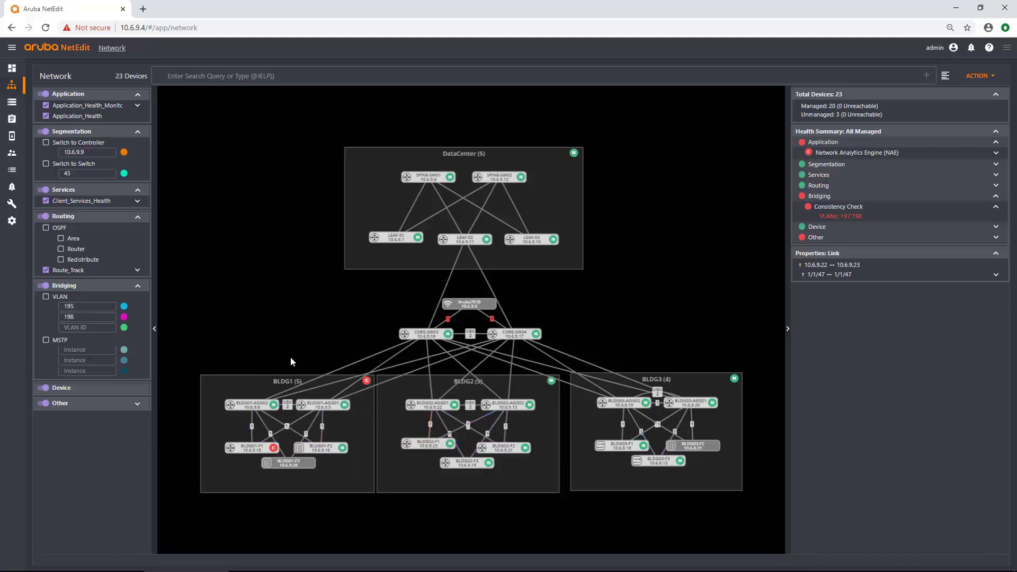
pyautogui.click(300, 336)
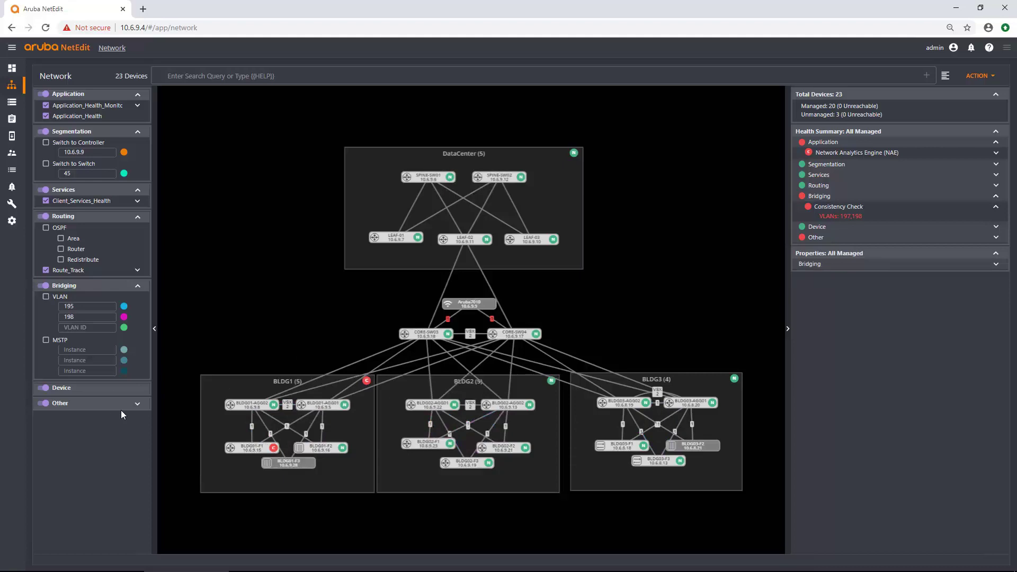
pyautogui.click(138, 404)
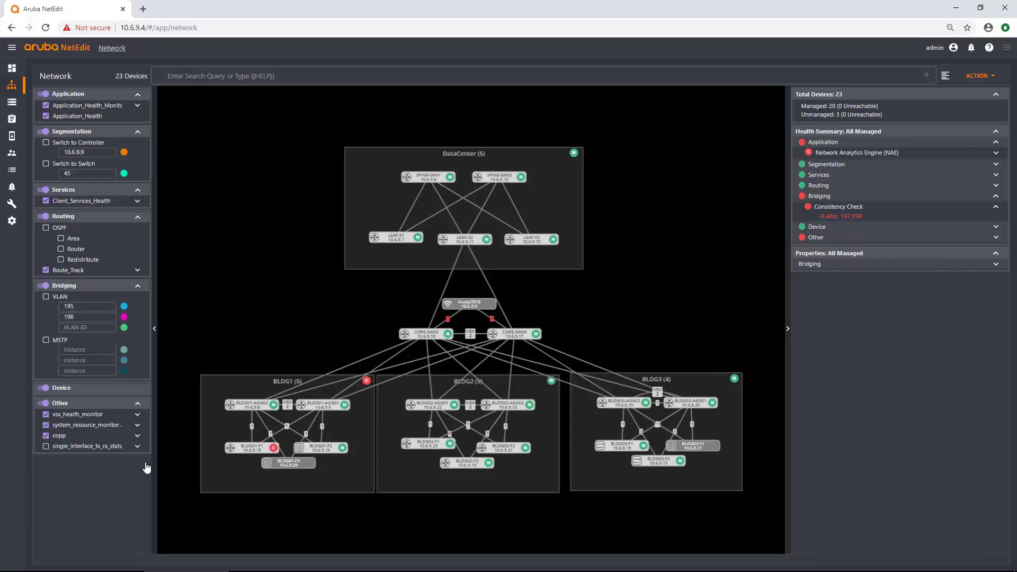
# - Toggle the single_interface_tx_rx_stats agent and the Other agents group off and back on
pyautogui.click(48, 447)
pyautogui.click(48, 447)
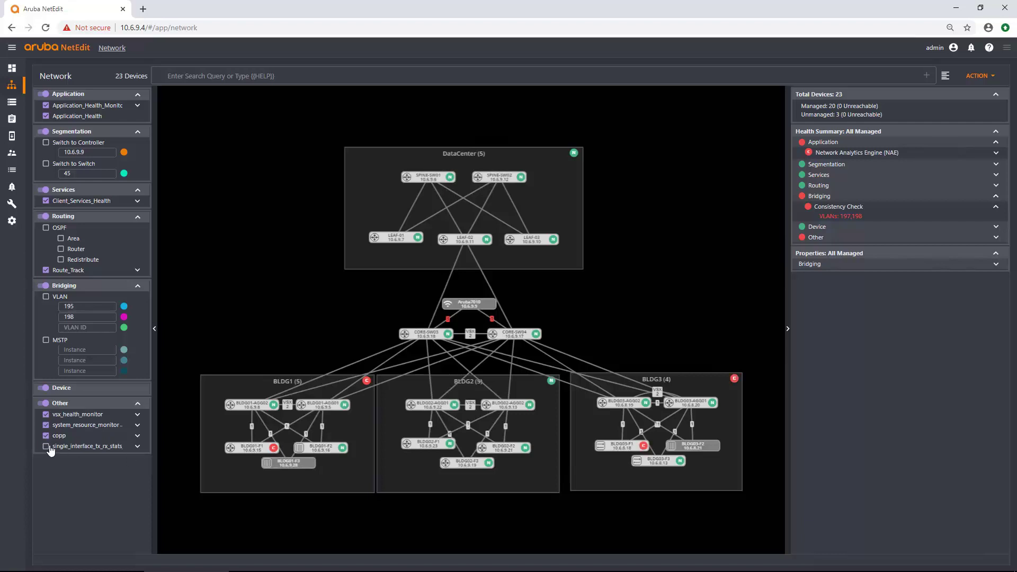
pyautogui.click(51, 404)
pyautogui.click(46, 405)
# - Select only the two core switches, cancelling Edit Attributes and excluding Aruba7010
pyautogui.moveTo(680, 350); pyautogui.dragTo(603, 331)
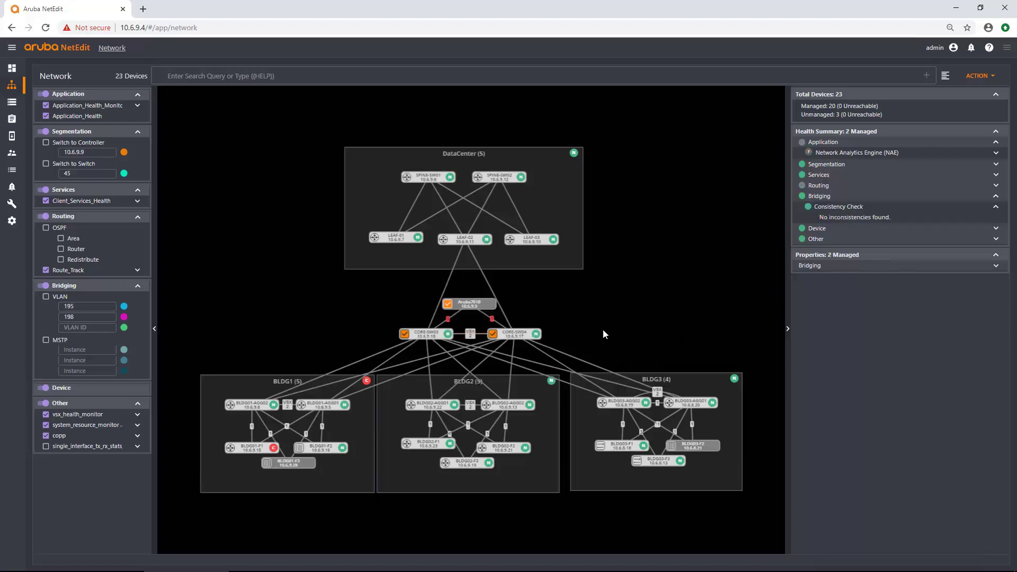
pyautogui.rightClick(540, 337)
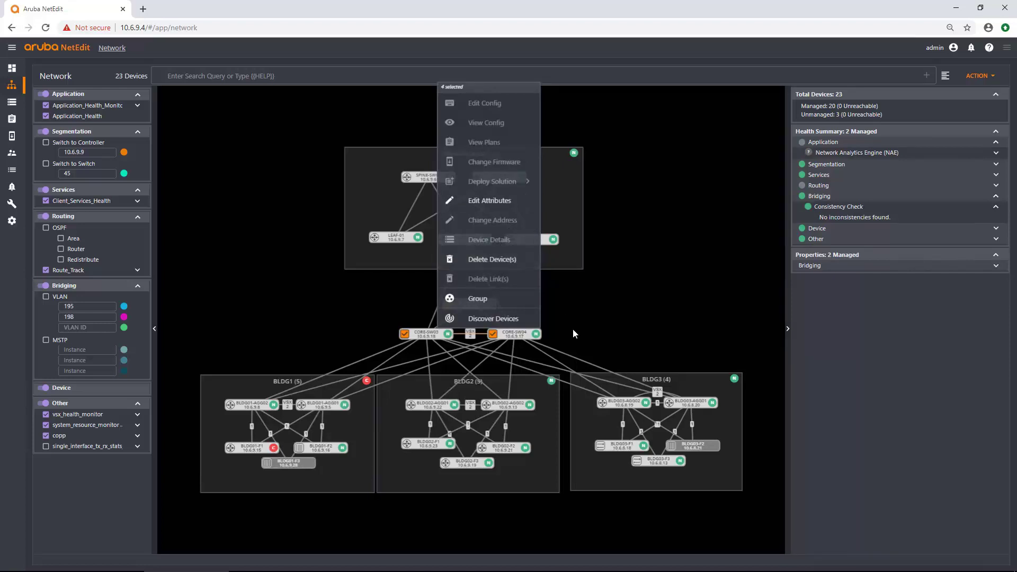
pyautogui.click(491, 200)
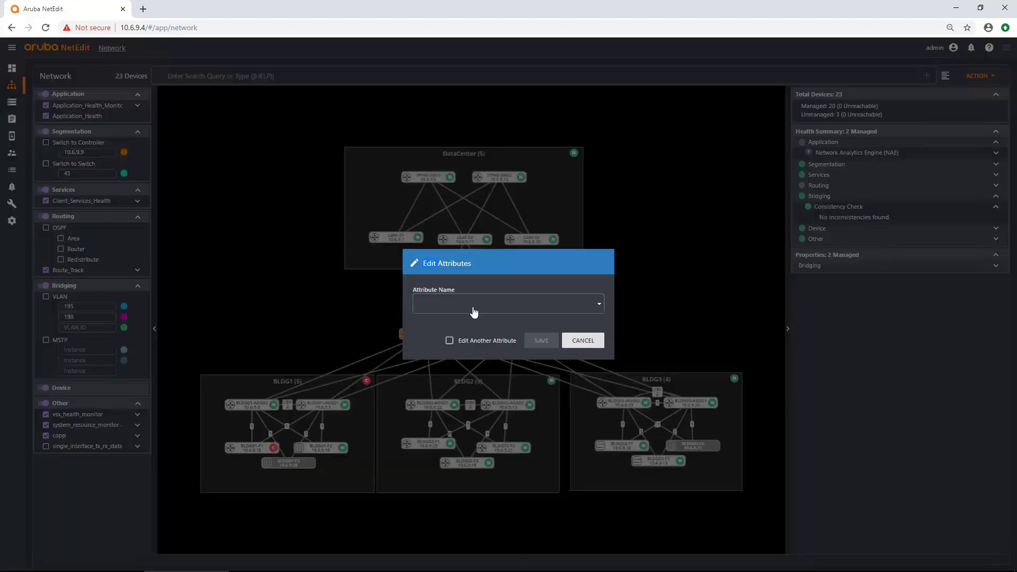
pyautogui.click(584, 341)
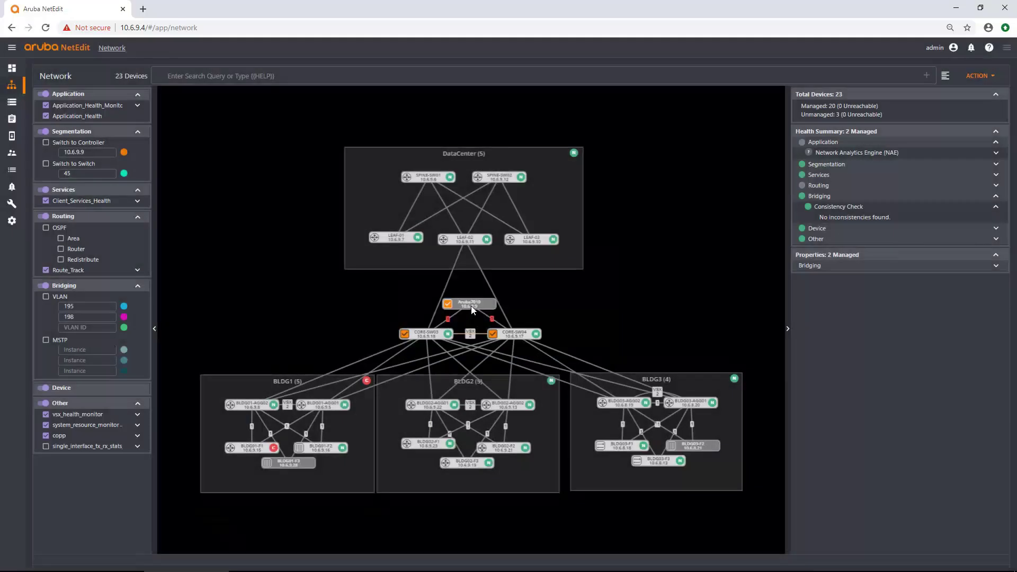
pyautogui.click(473, 310)
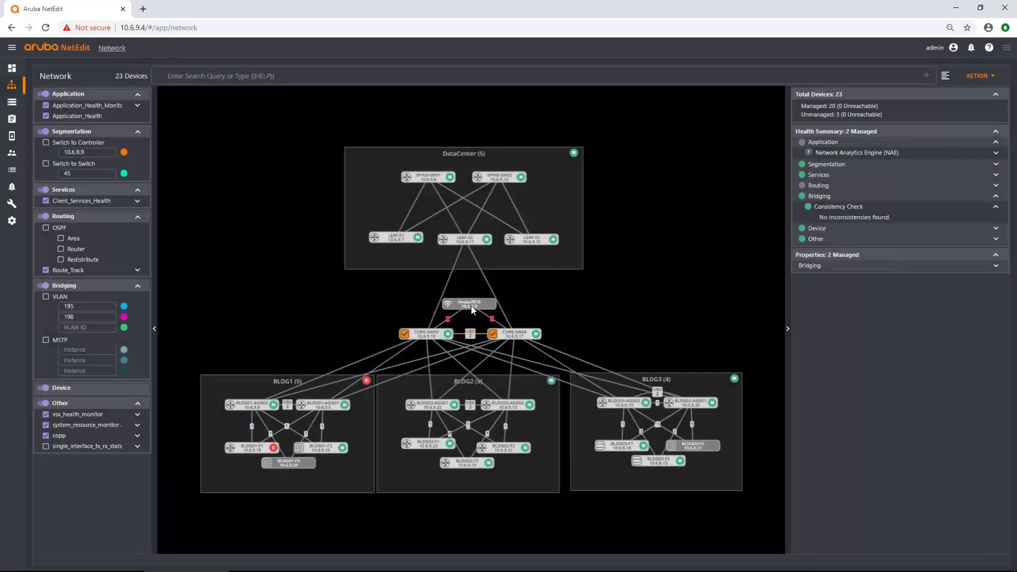
# - Browse the core switches' Edit Attributes name list, cancel without changes, and deselect them
pyautogui.rightClick(398, 331)
pyautogui.click(362, 207)
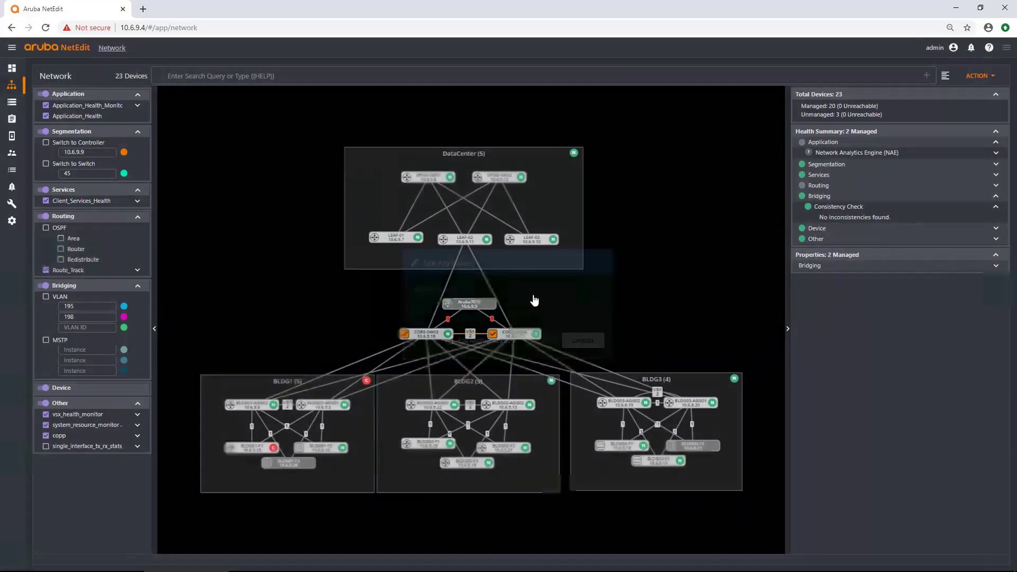
pyautogui.click(475, 304)
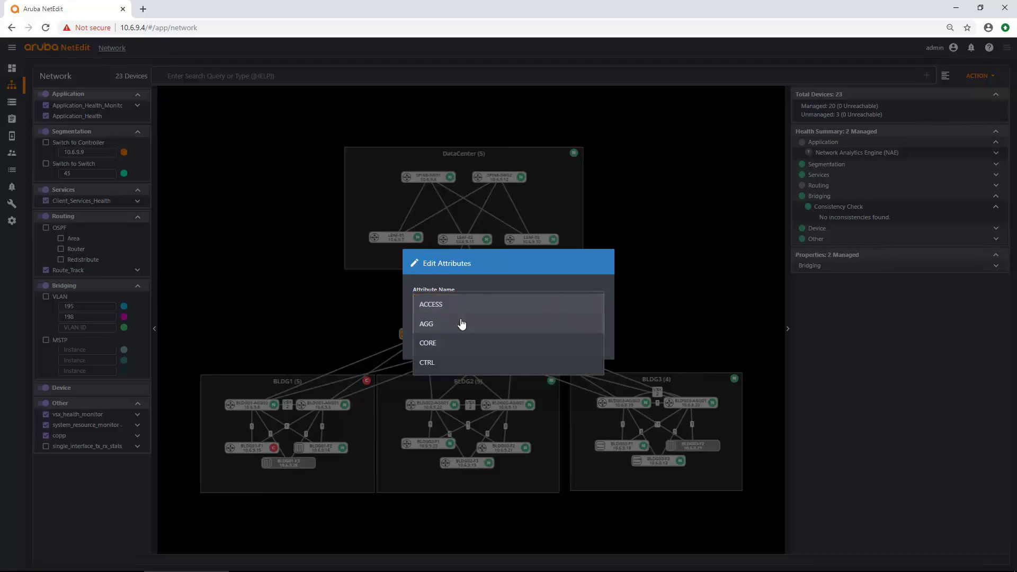
pyautogui.click(659, 333)
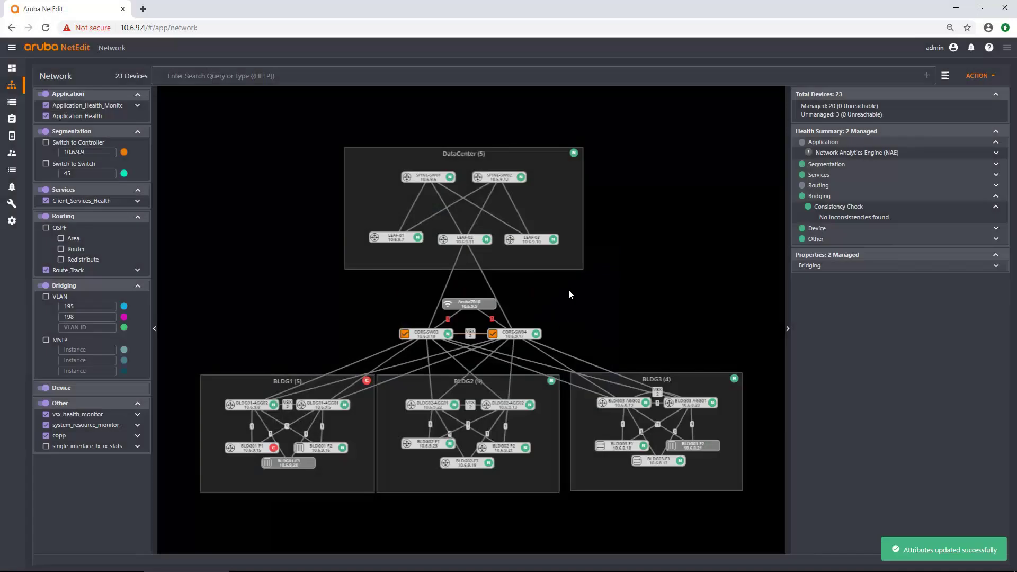
pyautogui.click(570, 293)
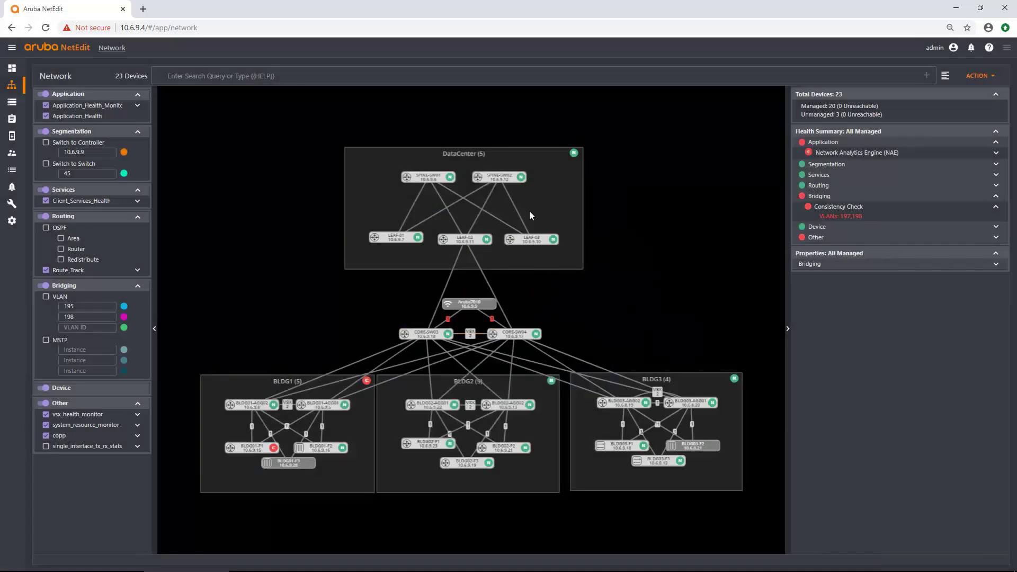
# - Search the topology for devices with CORE:true, matching 2 of 23
pyautogui.click(537, 69)
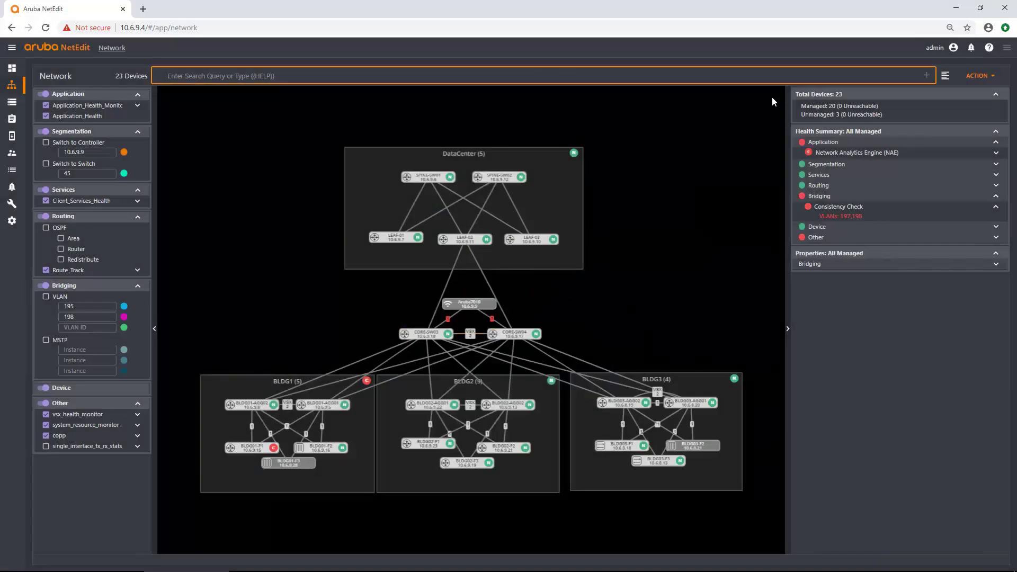
pyautogui.write('core')
pyautogui.press('Down')
pyautogui.press('Return')
pyautogui.write('true')
pyautogui.press('Return')
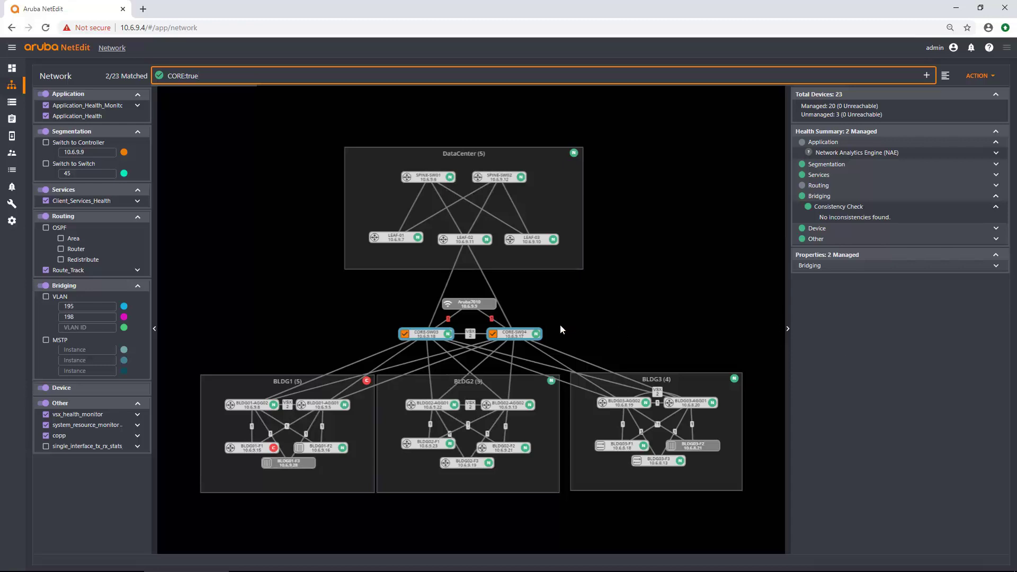
# - Marquee-select the two core switches, view their actions menu, then deselect them
pyautogui.rightClick(626, 272)
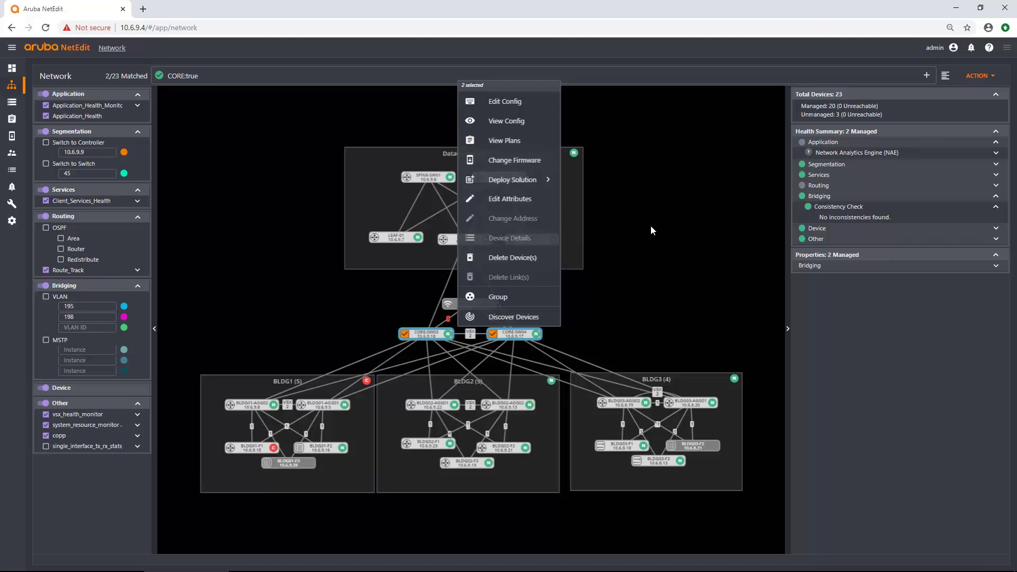
pyautogui.click(665, 248)
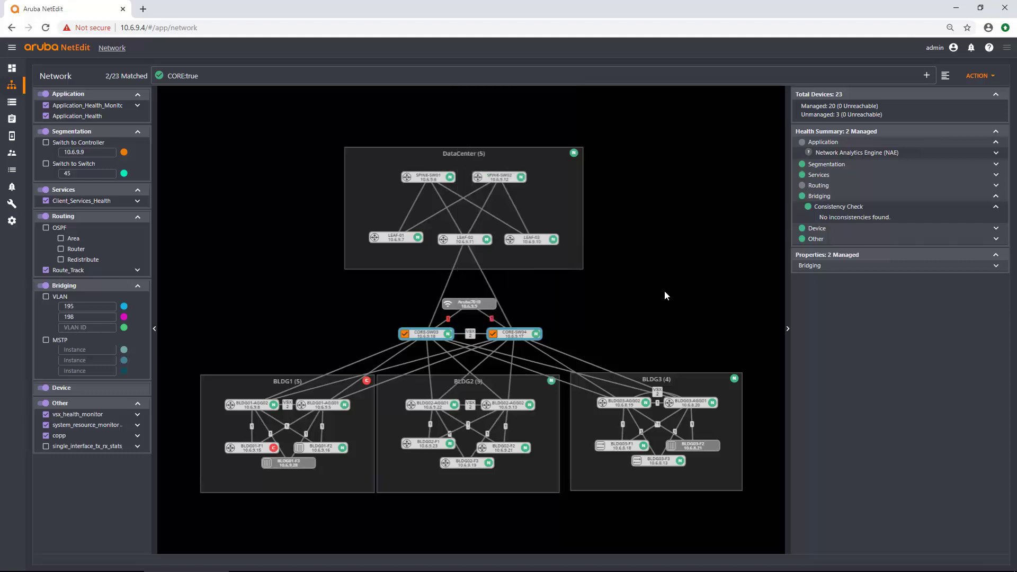
pyautogui.moveTo(666, 279); pyautogui.dragTo(236, 178)
pyautogui.moveTo(346, 321); pyautogui.dragTo(606, 334)
pyautogui.rightClick(521, 324)
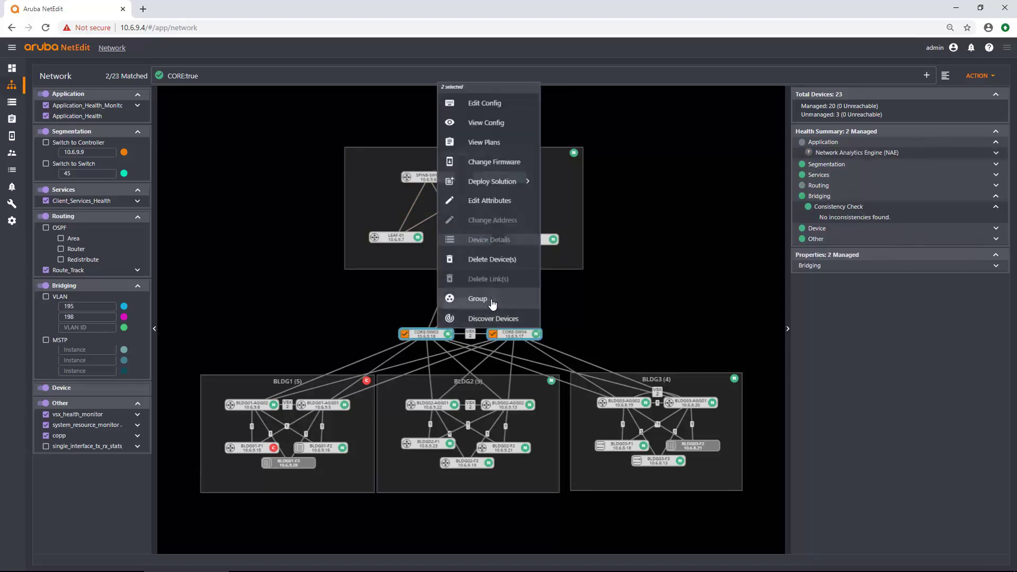
pyautogui.click(618, 285)
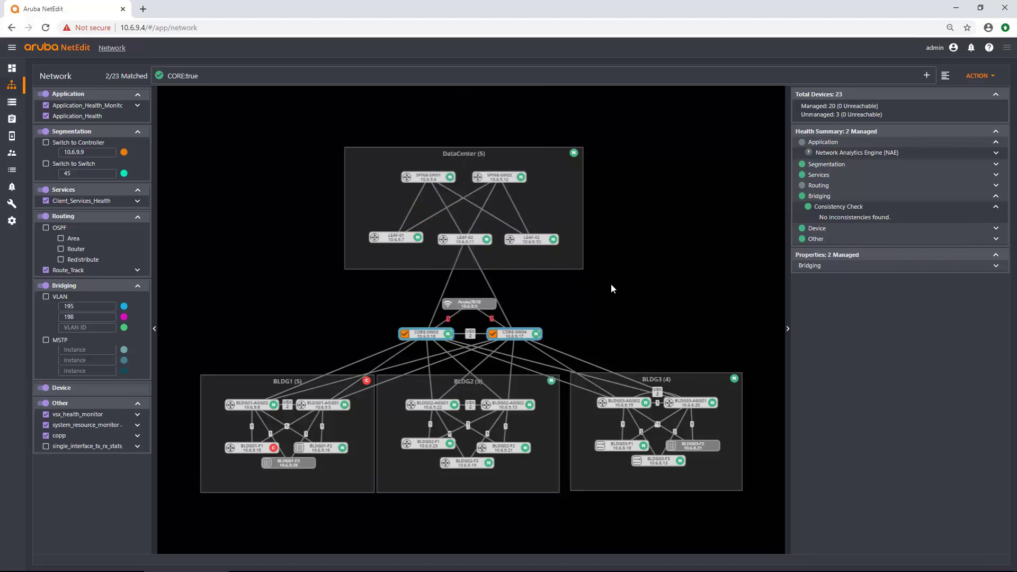
pyautogui.click(563, 279)
# - Delete the CORE:true search filter
pyautogui.click(702, 76)
pyautogui.hotkey('ctrl', 'a')
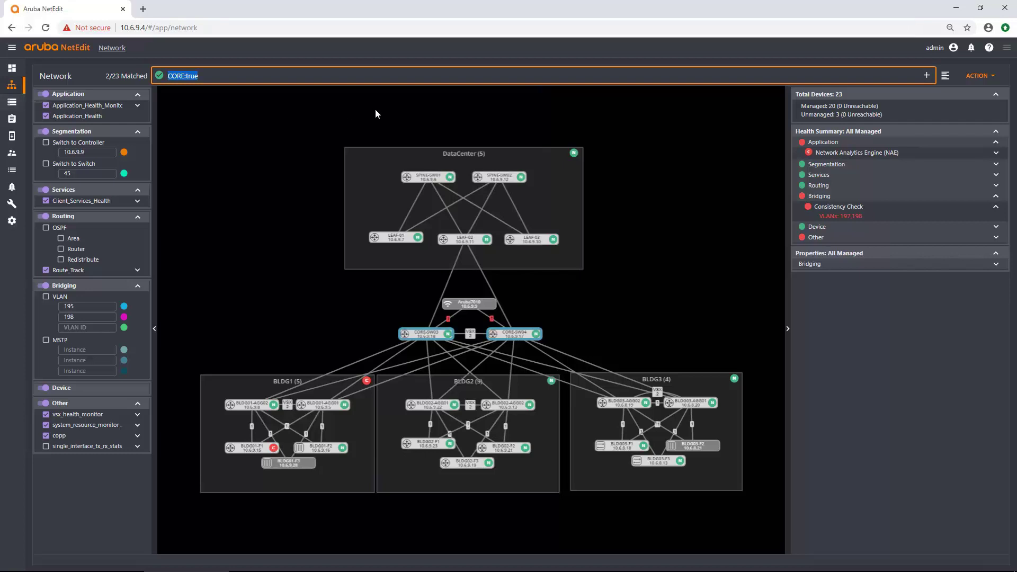
pyautogui.press('BackSpace')
pyautogui.click(319, 281)
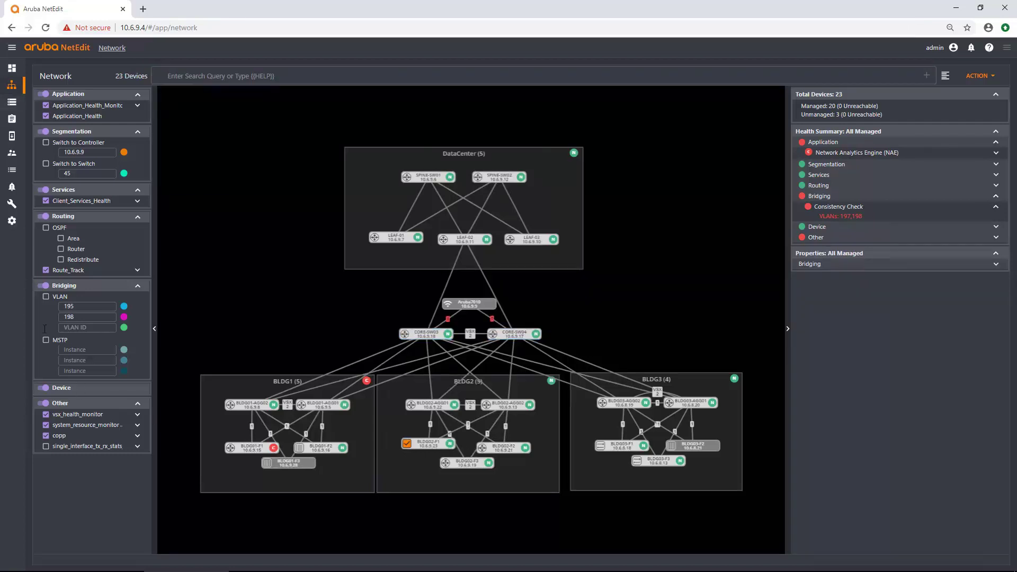
# - Turn the Bridging VLAN overlay back on and clear the 198 and 195 VLAN IDs
pyautogui.click(46, 297)
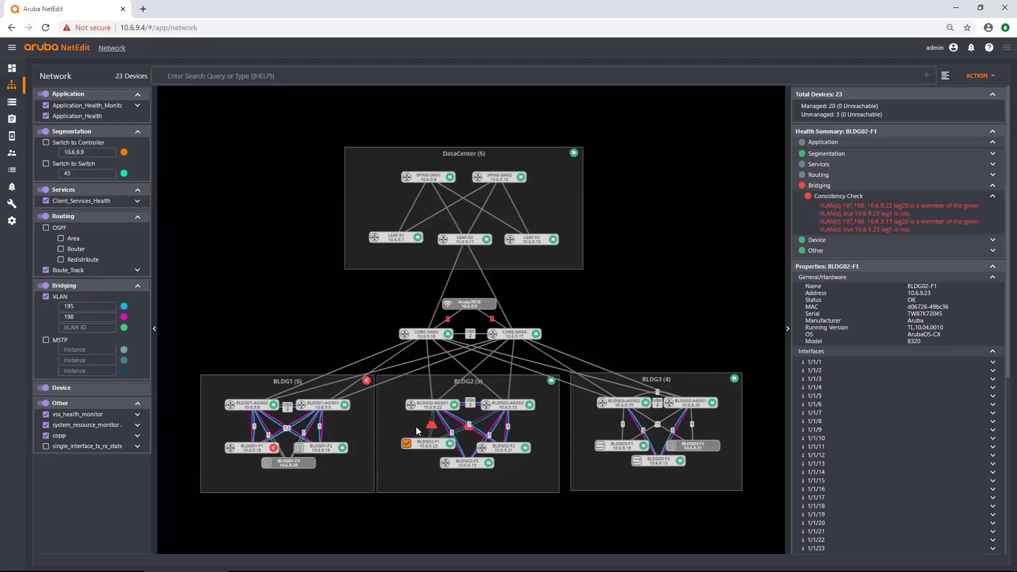
pyautogui.doubleClick(87, 317)
pyautogui.press('BackSpace')
pyautogui.doubleClick(80, 306)
pyautogui.press('BackSpace')
pyautogui.click(343, 371)
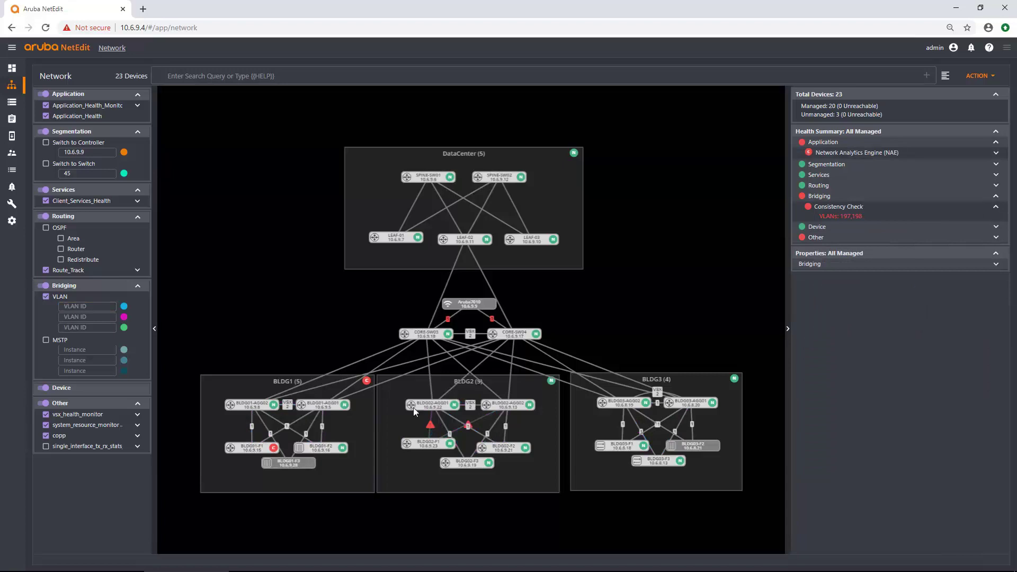
# - Start an Add and Remove configuration solution on BLDG02-F1 with 'interface lag 1' and 'vlan trunk allowed 195,197-200'
pyautogui.rightClick(482, 416)
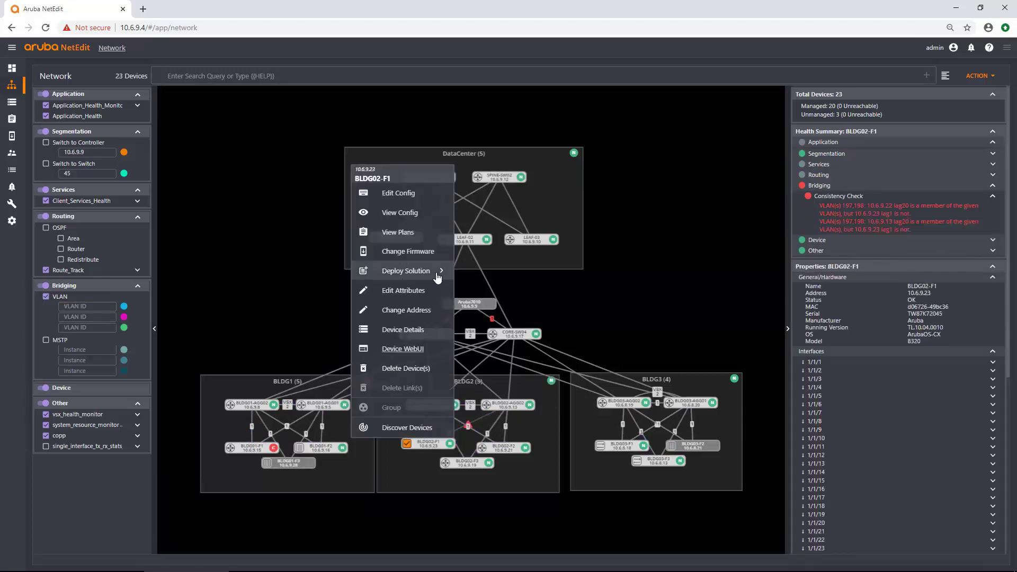
pyautogui.moveTo(434, 275)
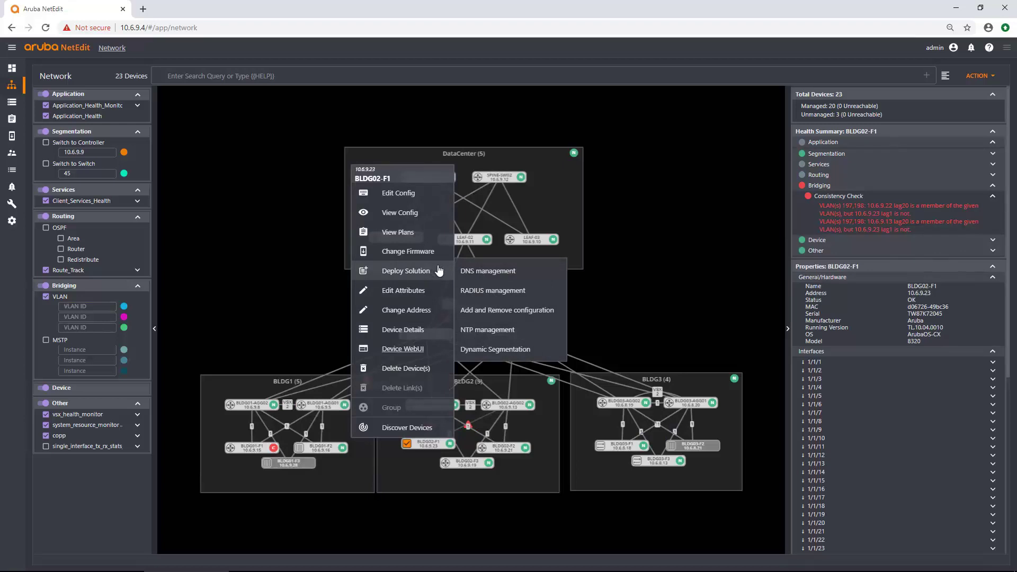
pyautogui.click(500, 310)
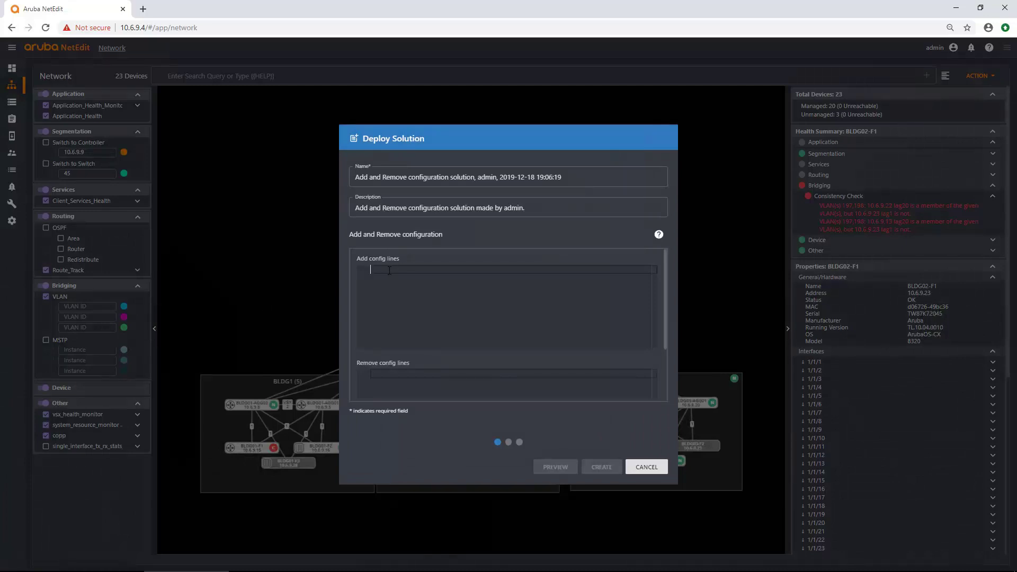
pyautogui.write('interface lag 1   vlan trunk allowed 195,197-200')
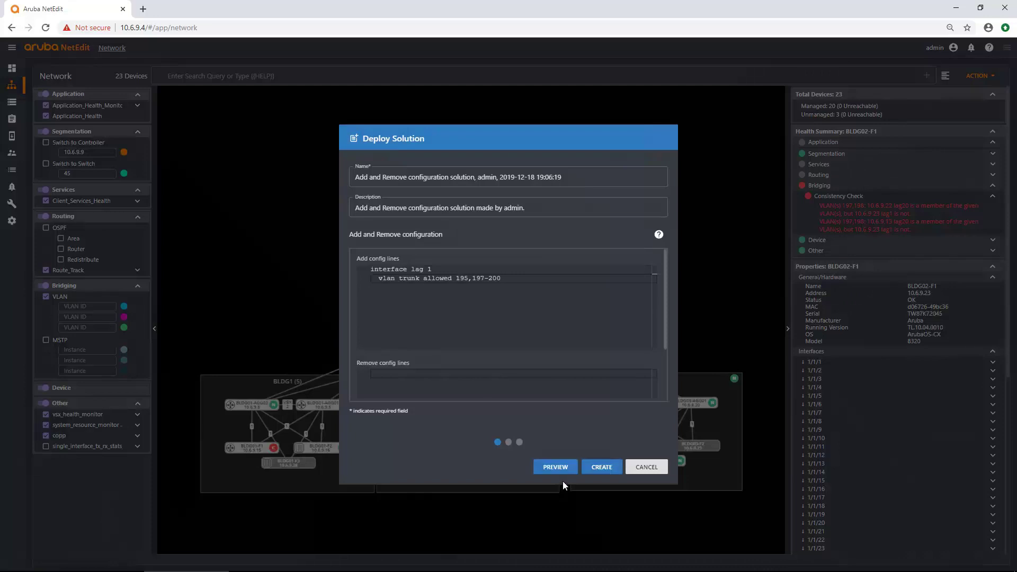
# - Preview the lag 1 trunk configuration change, then create the solution for 10.6.9.23
pyautogui.click(558, 471)
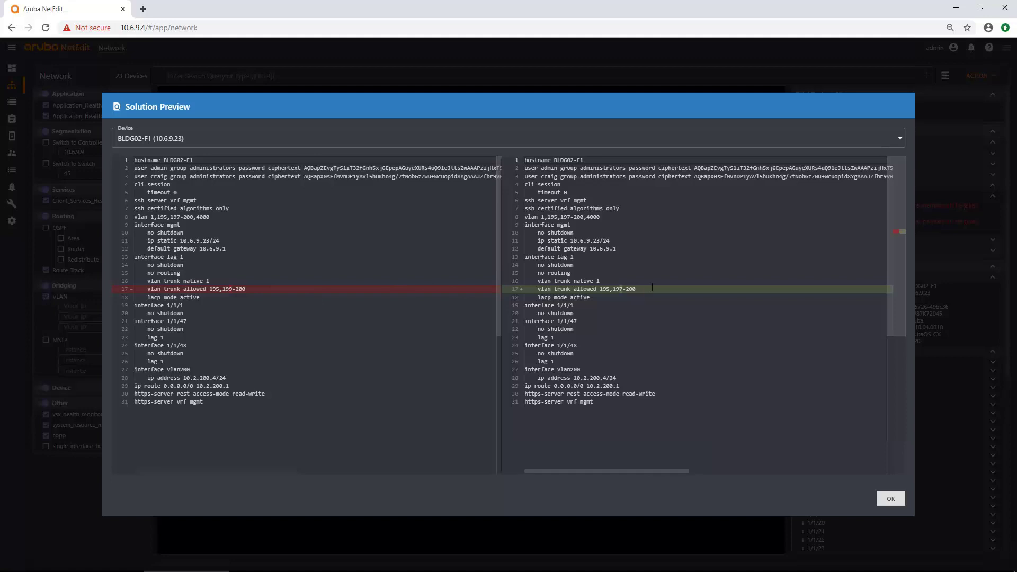
pyautogui.click(891, 500)
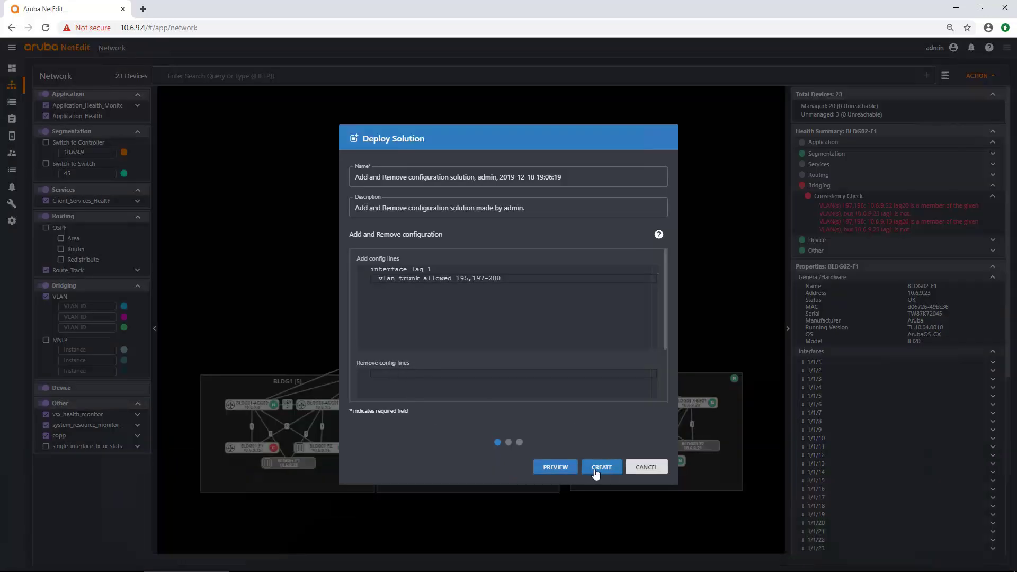
pyautogui.click(596, 468)
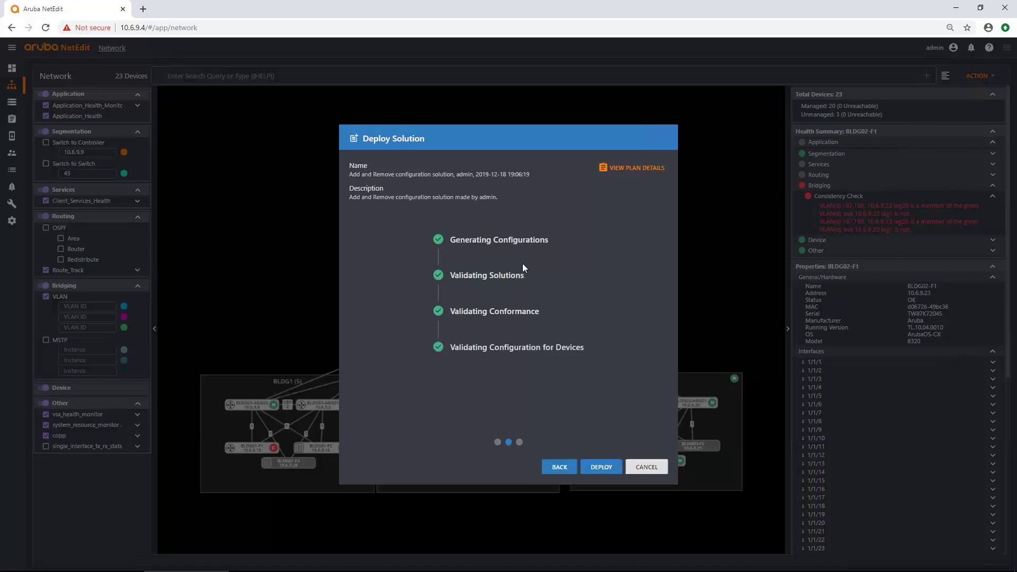
# - Deploy to 10.6.9.23 and review BLDG02-F1's lag 1 trunk diff from 195,199-200 to 195,197-200
pyautogui.click(599, 467)
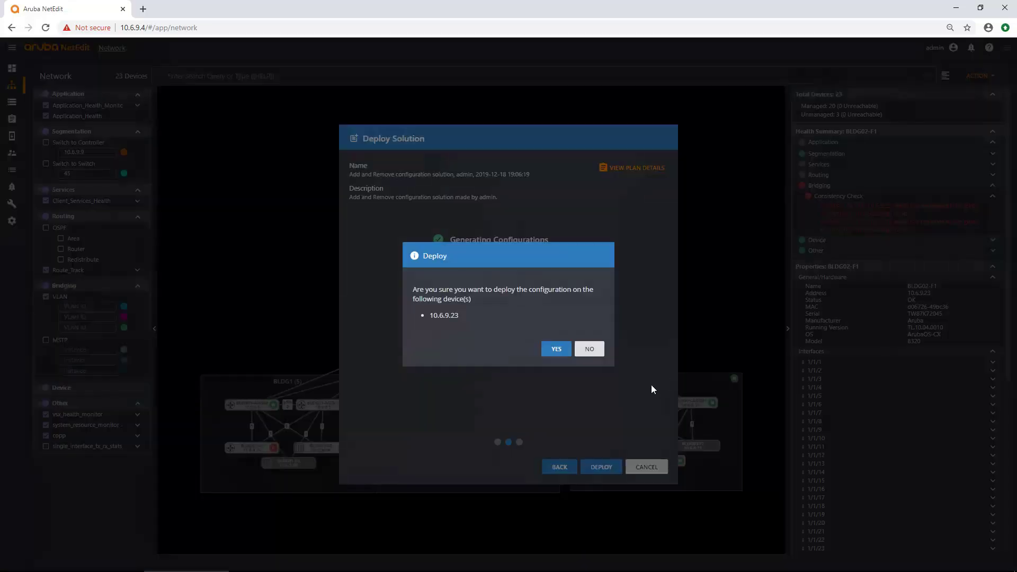
pyautogui.click(555, 352)
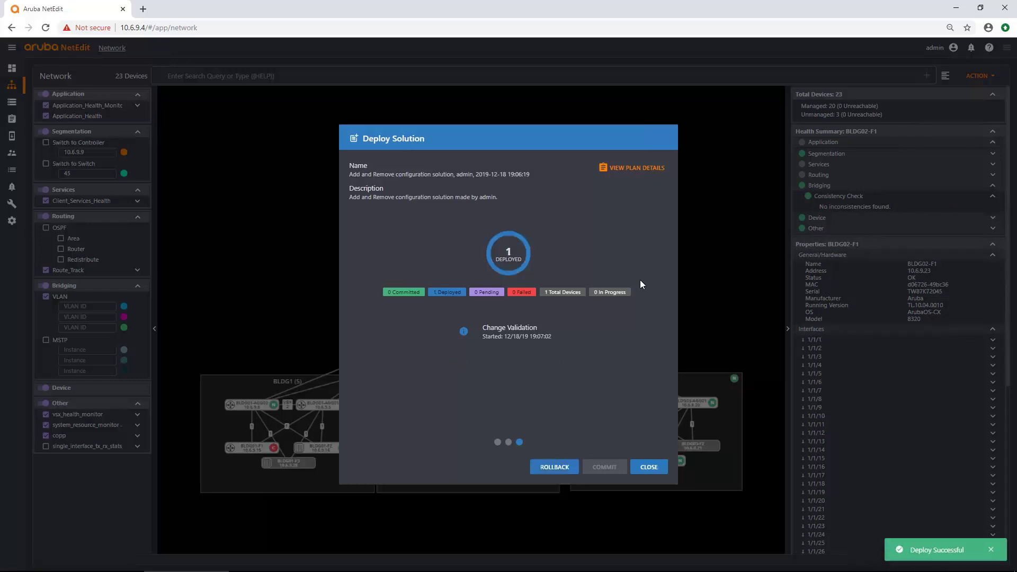
pyautogui.click(523, 335)
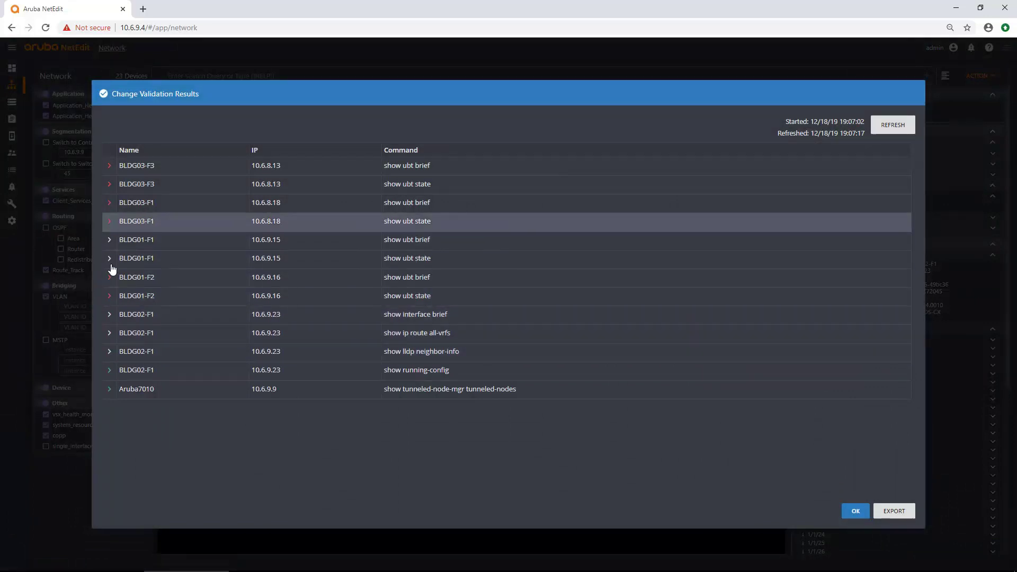
pyautogui.click(111, 370)
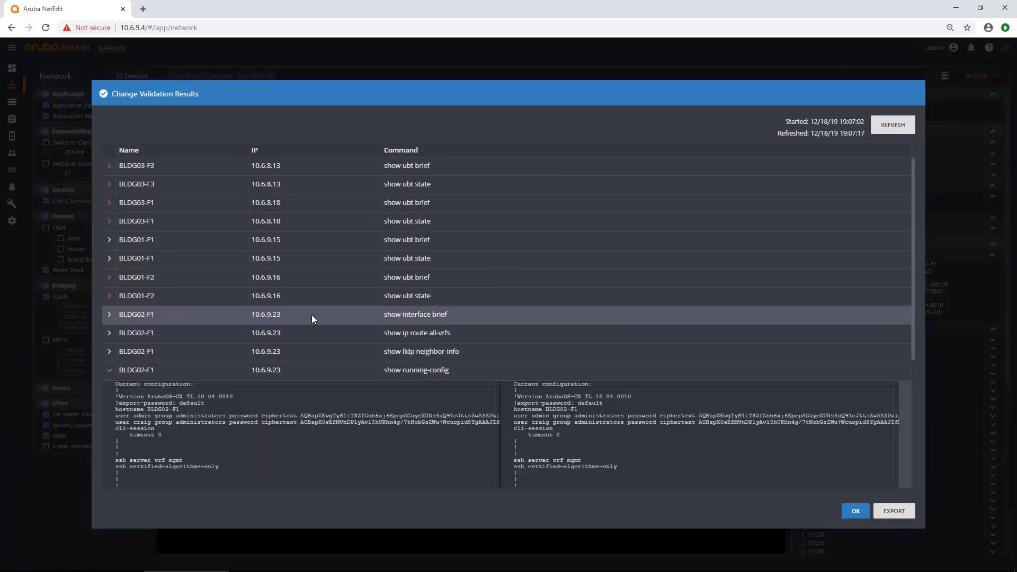
pyautogui.scroll(-5, 311, 318)
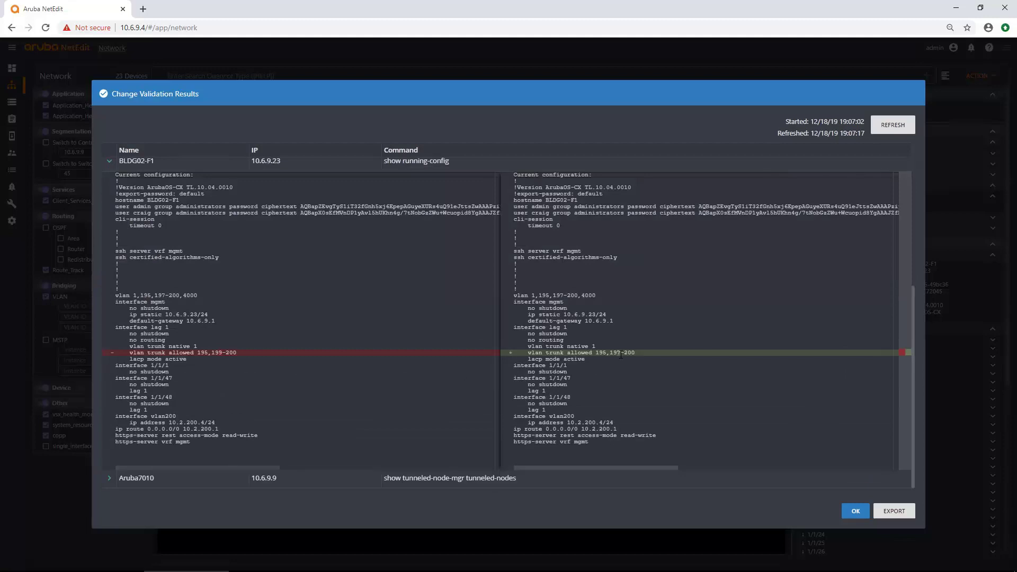
pyautogui.click(854, 512)
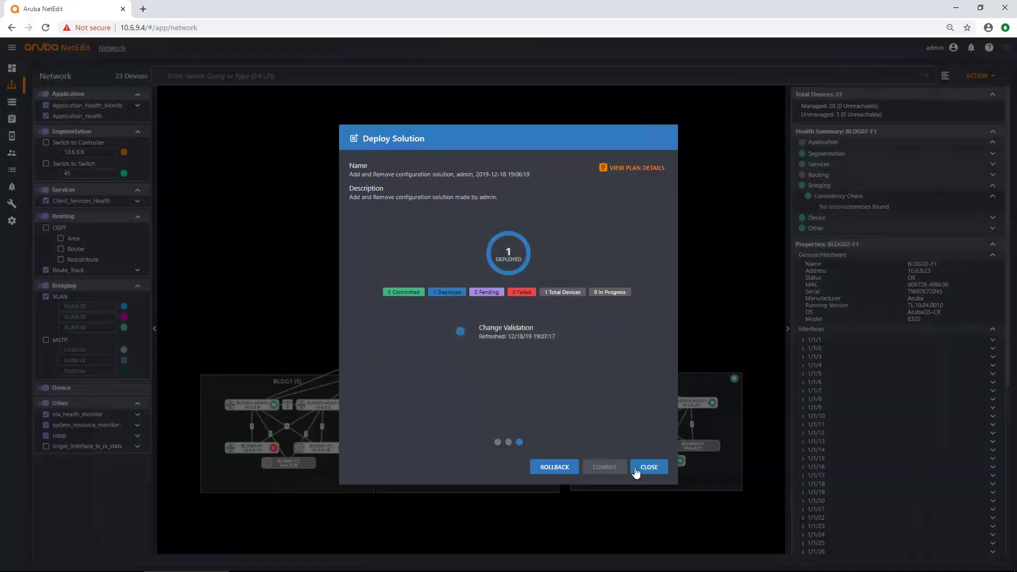
# - Close the deployment summary and deselect BLDG02-F1 to see all-device health
pyautogui.click(636, 472)
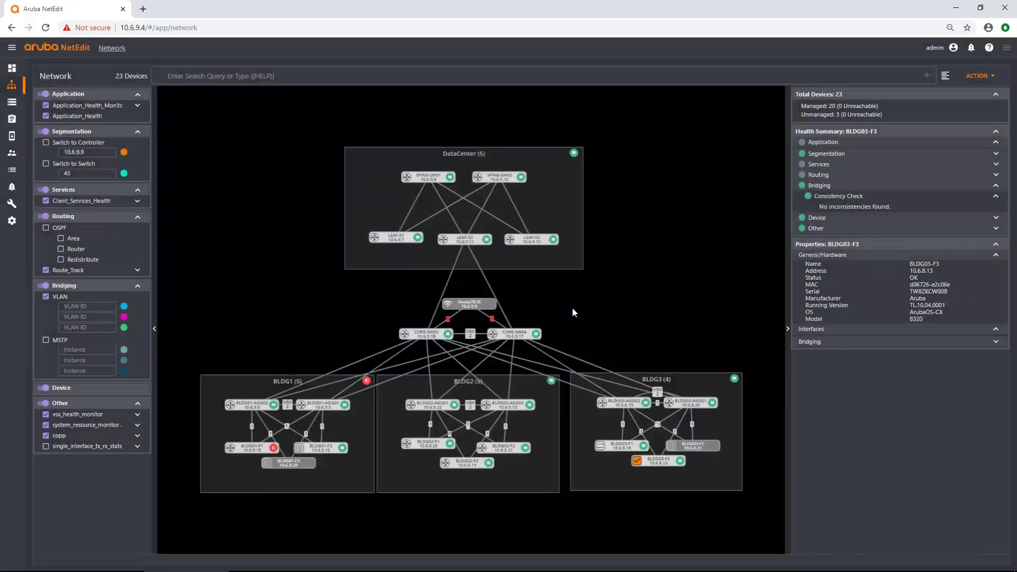
pyautogui.click(571, 308)
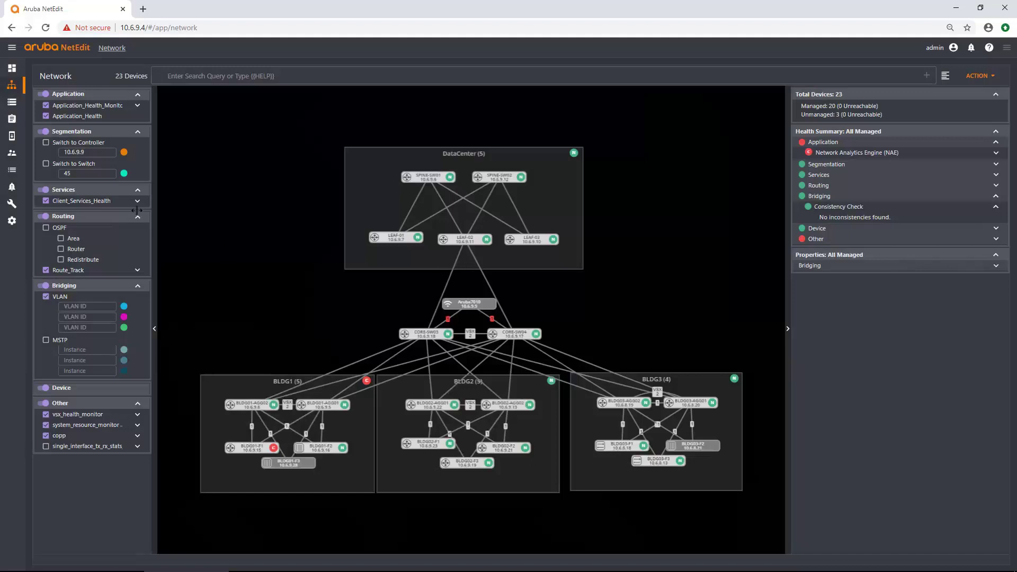
# - Show Switch to Switch segmentation tunnels and clear the VNI 45 filter to choose another VNI
pyautogui.click(58, 168)
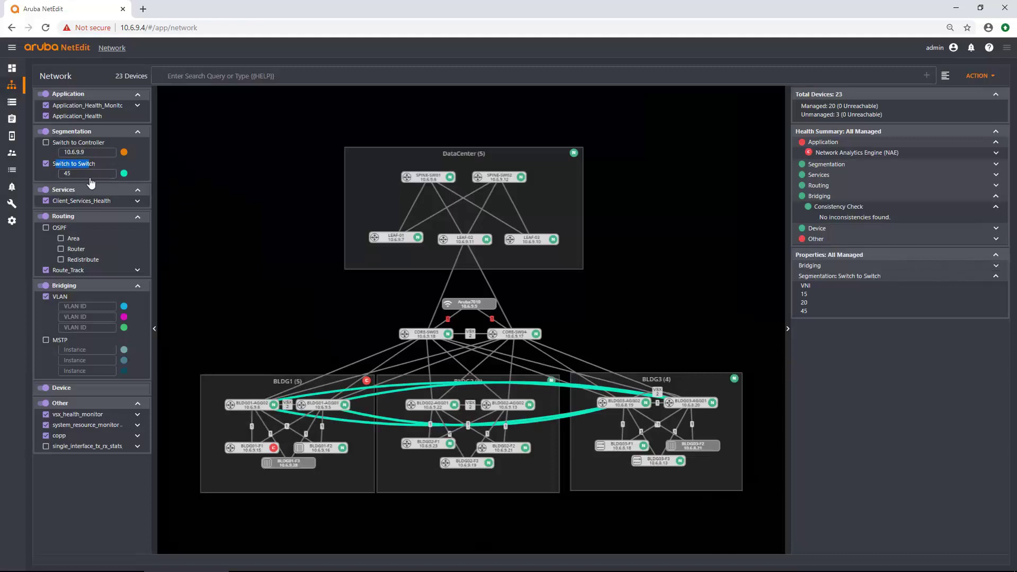
pyautogui.doubleClick(67, 174)
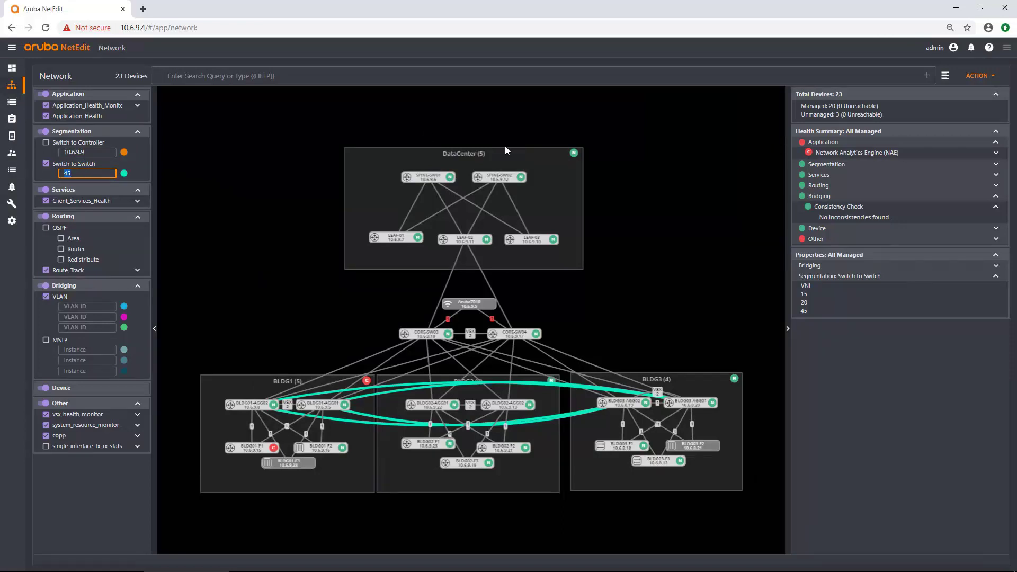
pyautogui.press('BackSpace')
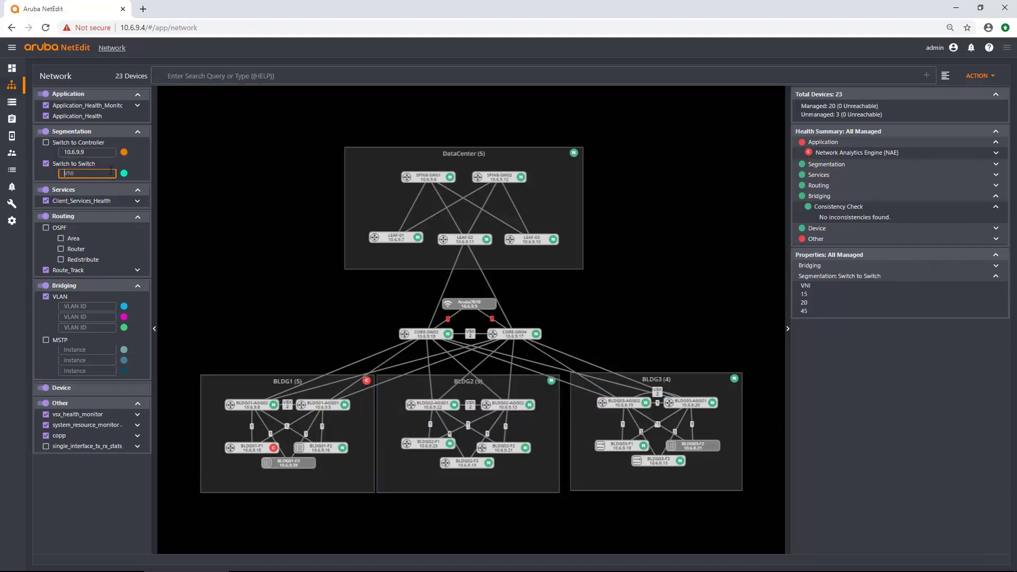
pyautogui.click(98, 173)
# - Filter to VNI 15 and view the VNI 15 link's VXLAN properties
pyautogui.write('15')
pyautogui.rightClick(260, 199)
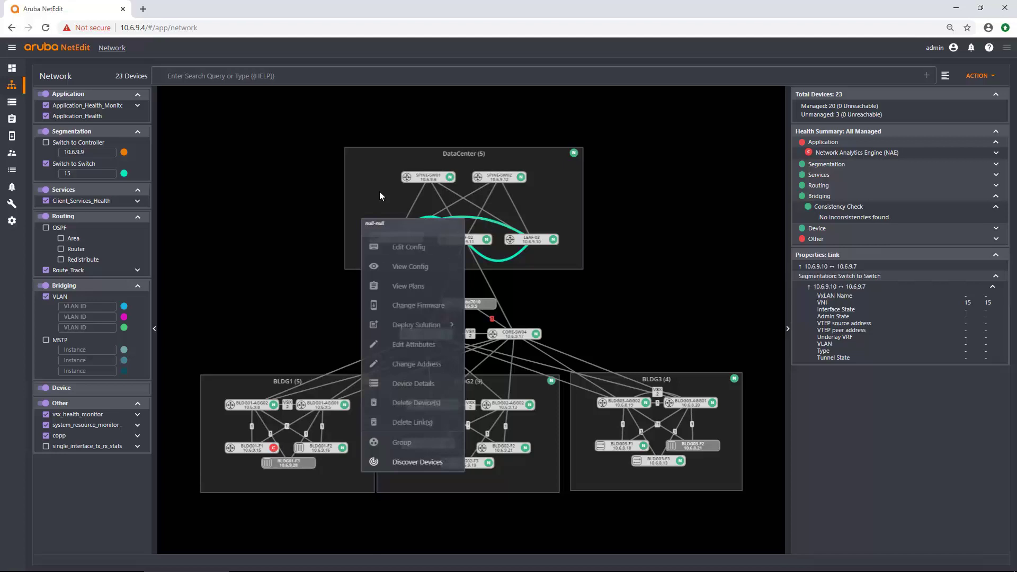
pyautogui.click(269, 170)
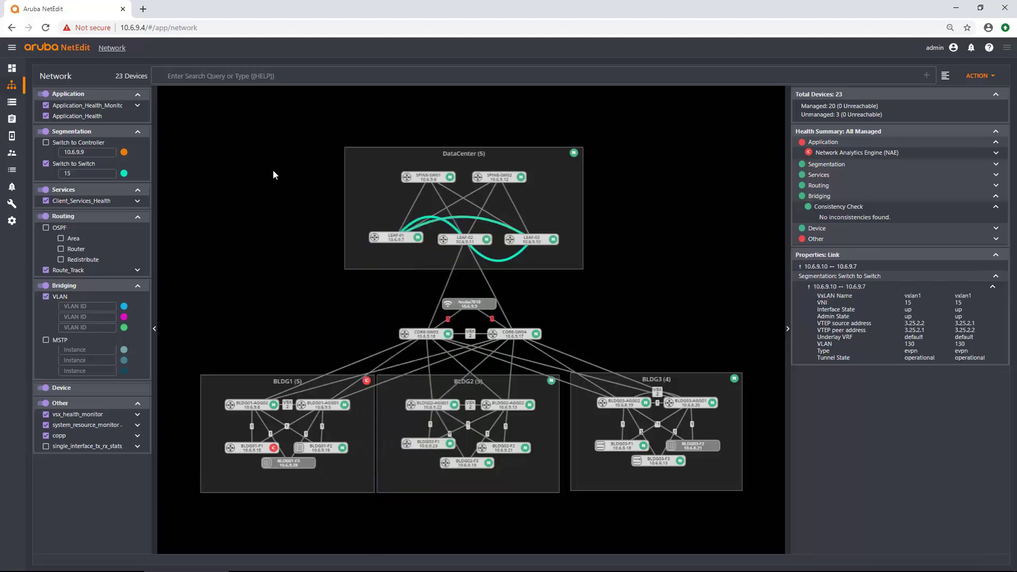
# - Briefly show Switch to Controller tunnels, then hide both segmentation overlays
pyautogui.click(46, 142)
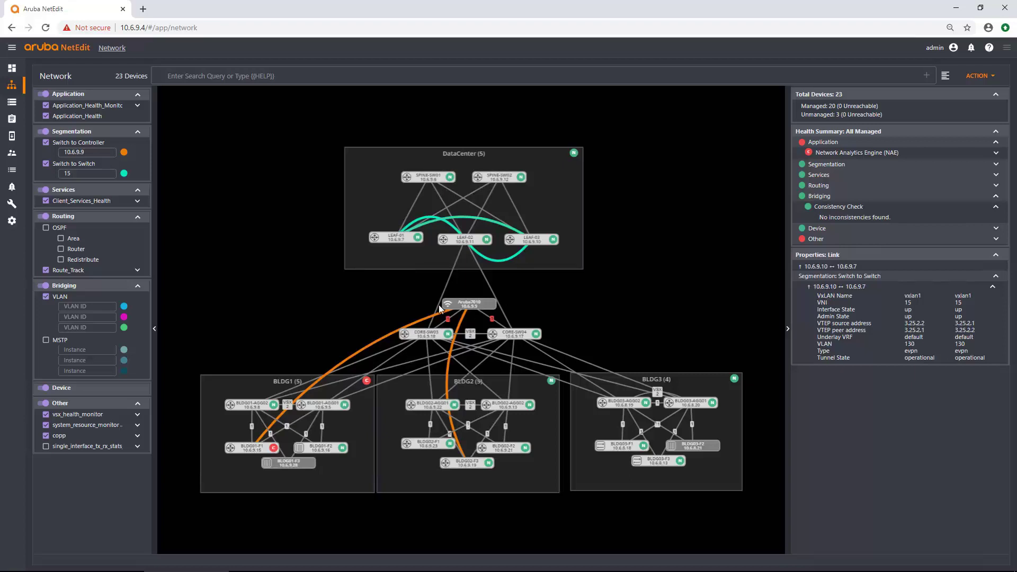
pyautogui.click(46, 143)
pyautogui.click(45, 164)
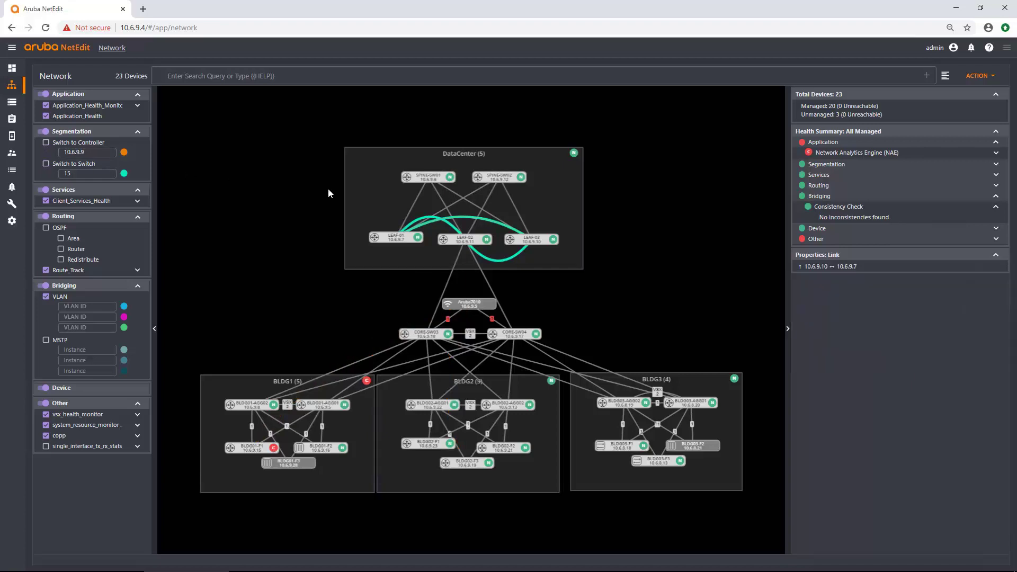
pyautogui.click(567, 83)
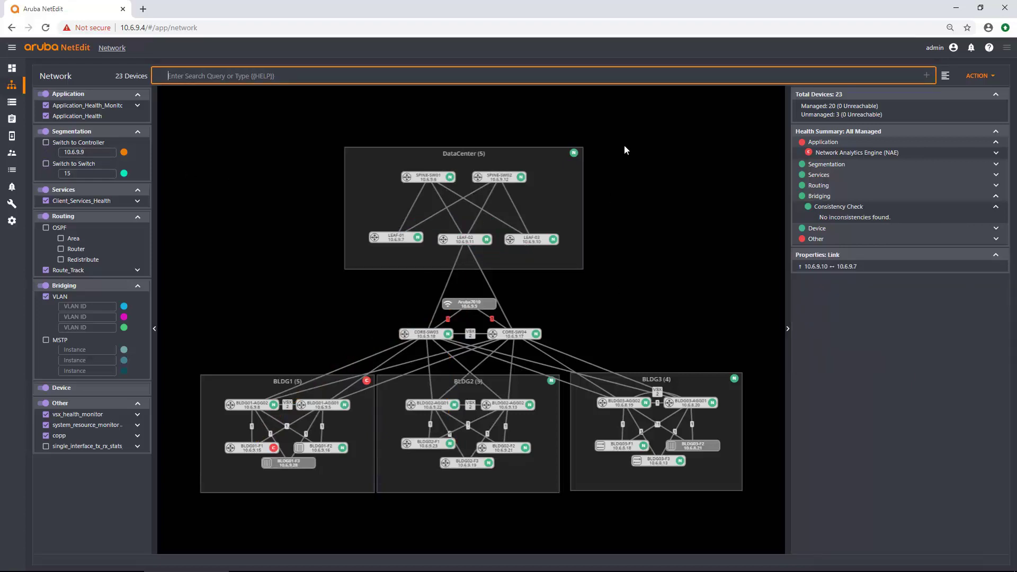
pyautogui.click(574, 327)
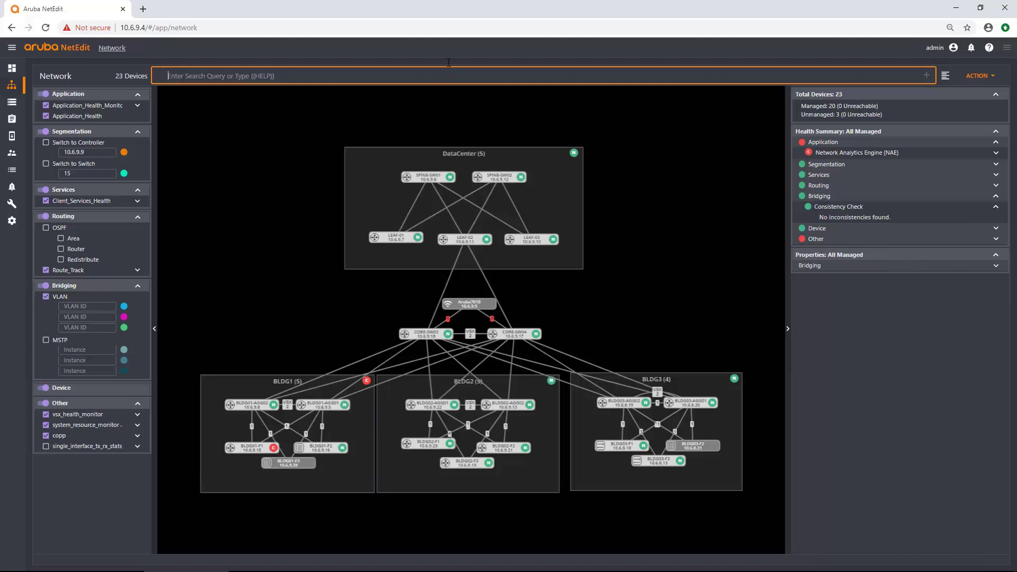
pyautogui.write('mo')
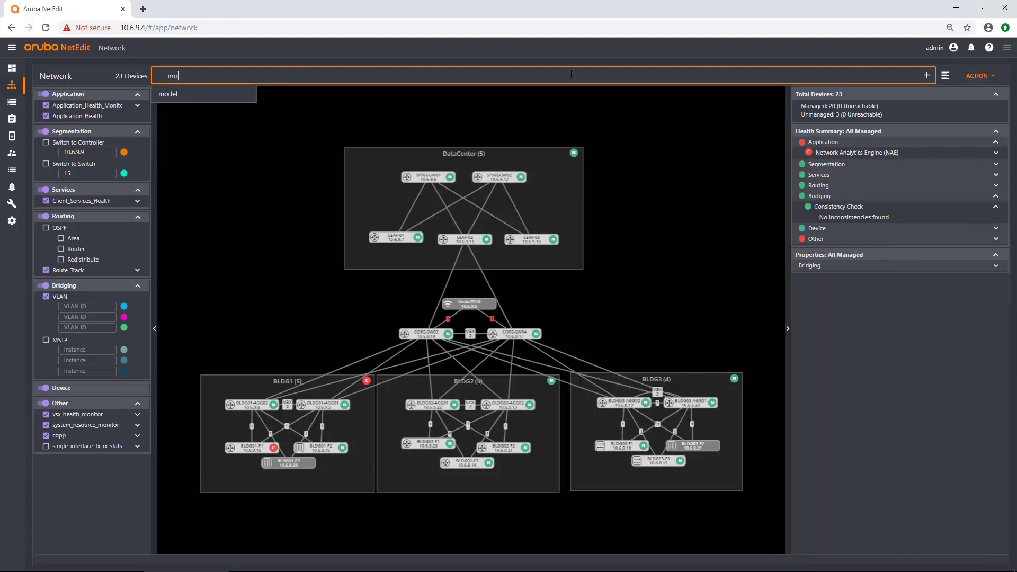
pyautogui.press('Down')
pyautogui.press('Return')
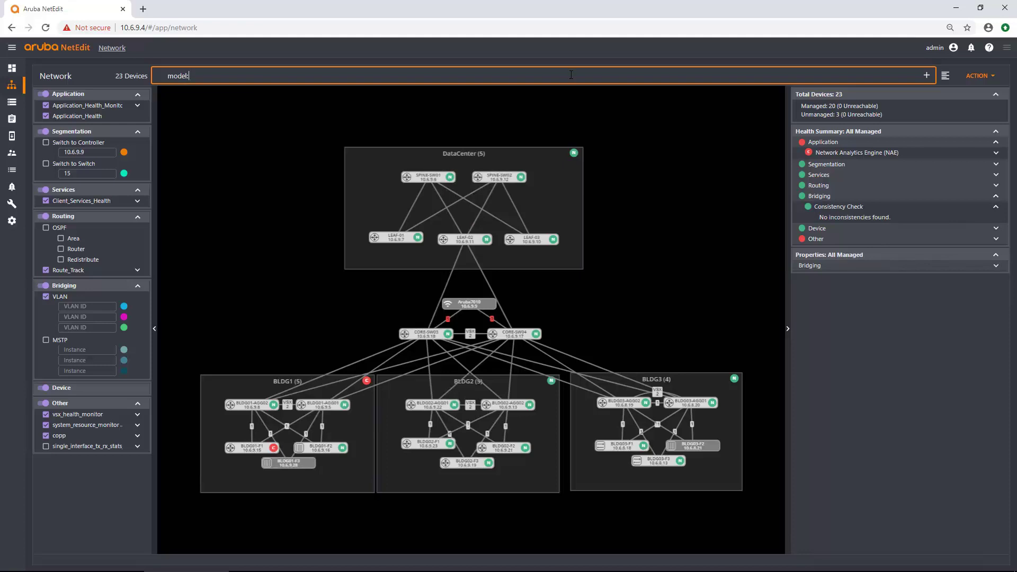
pyautogui.write('6300')
pyautogui.press('Return')
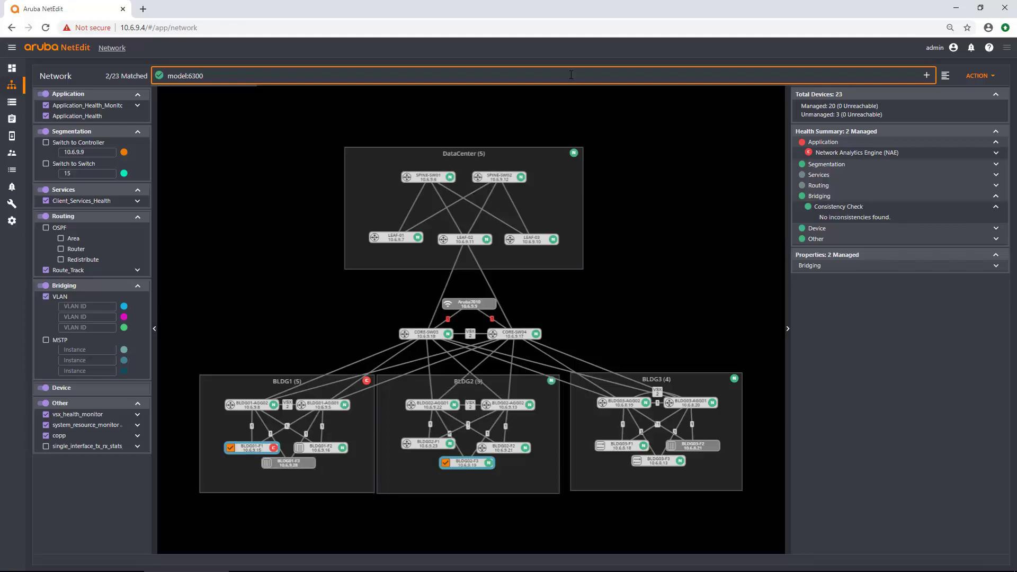
pyautogui.rightClick(673, 273)
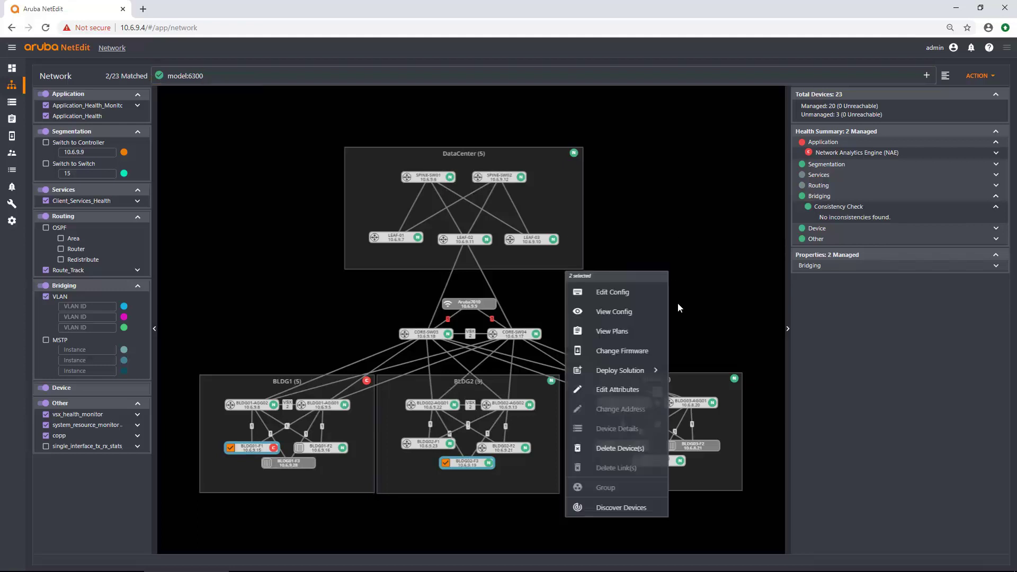
pyautogui.click(637, 351)
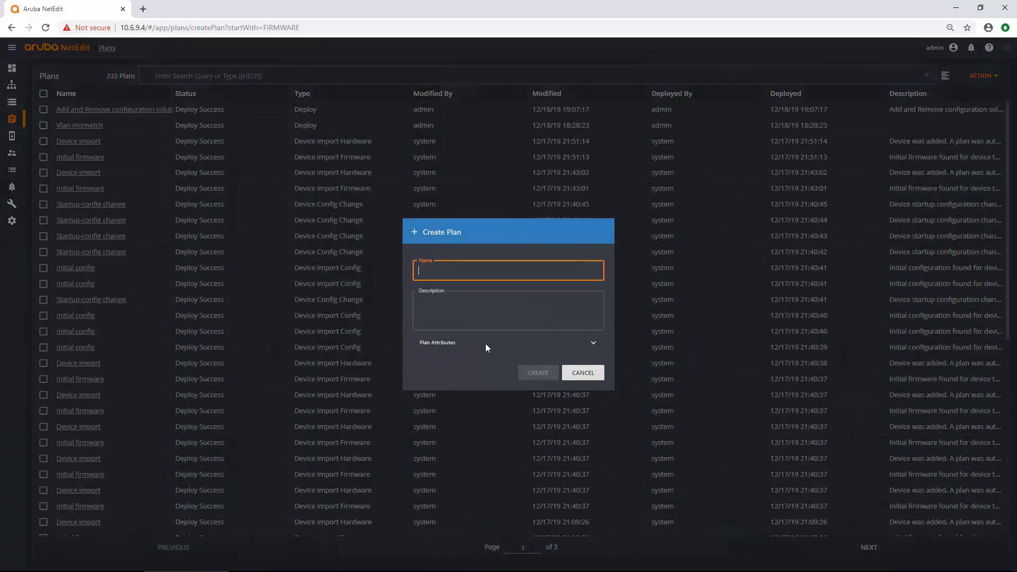
pyautogui.click(590, 374)
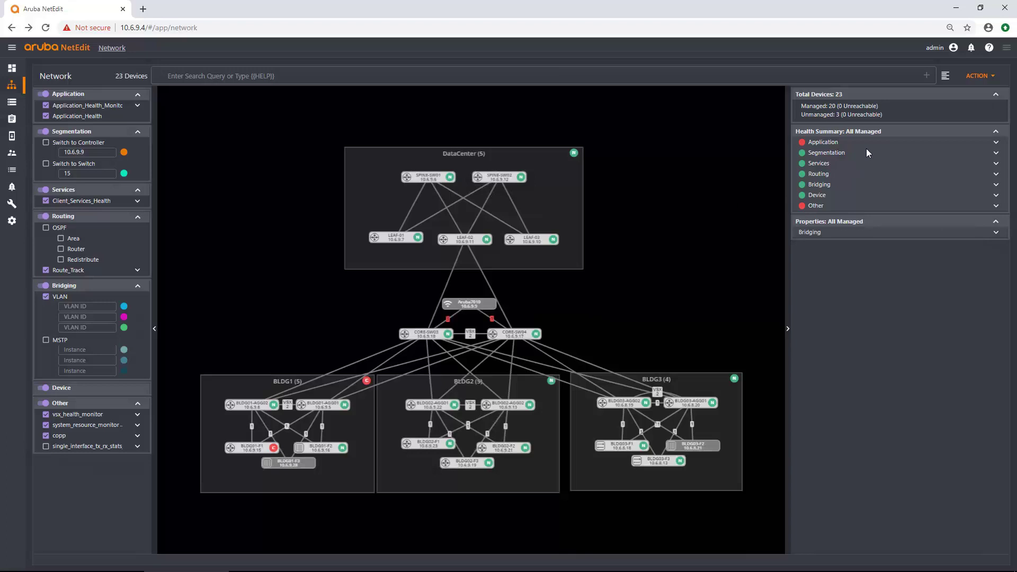
# - Expand Application > NAE > Application_Health_Monitor health and open BLDG01-F1's Device WebUI at 10.6.9.15
pyautogui.click(997, 143)
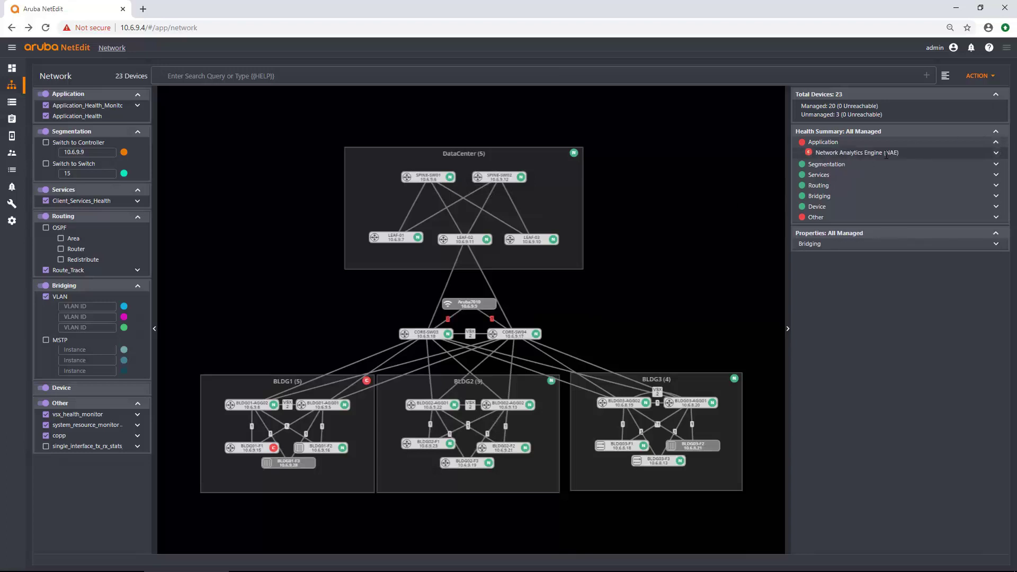
pyautogui.click(997, 153)
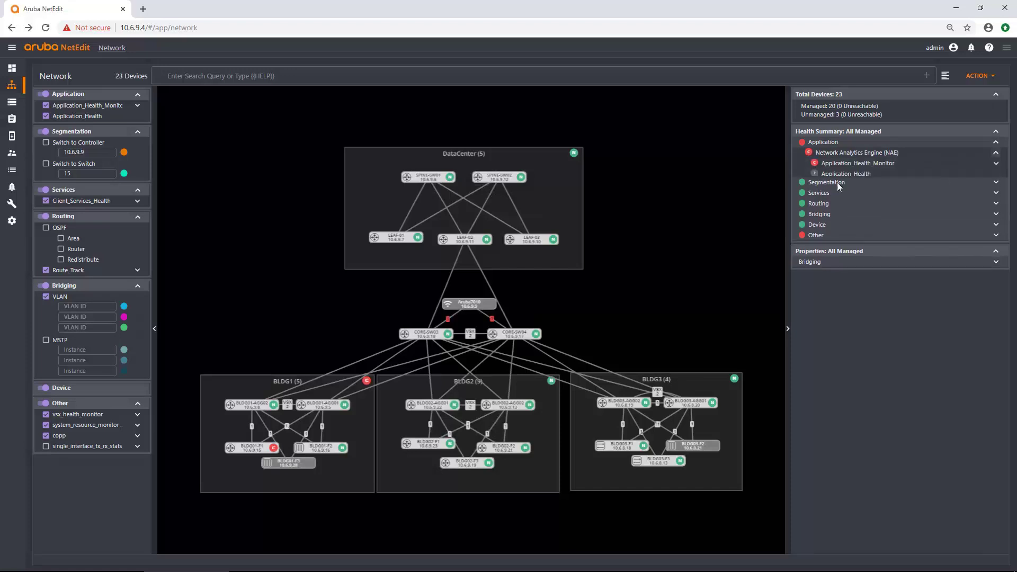
pyautogui.rightClick(251, 449)
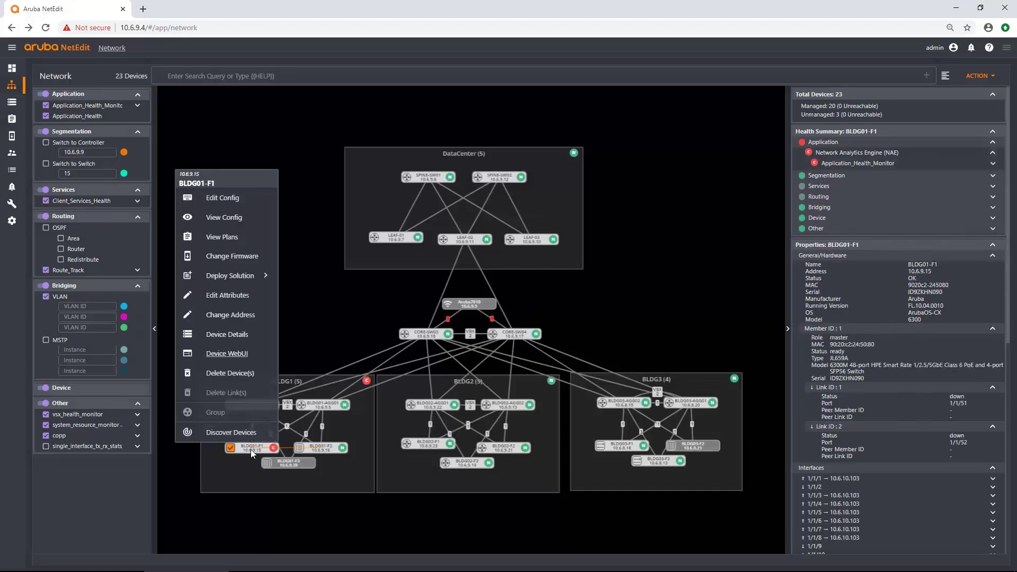
pyautogui.click(251, 449)
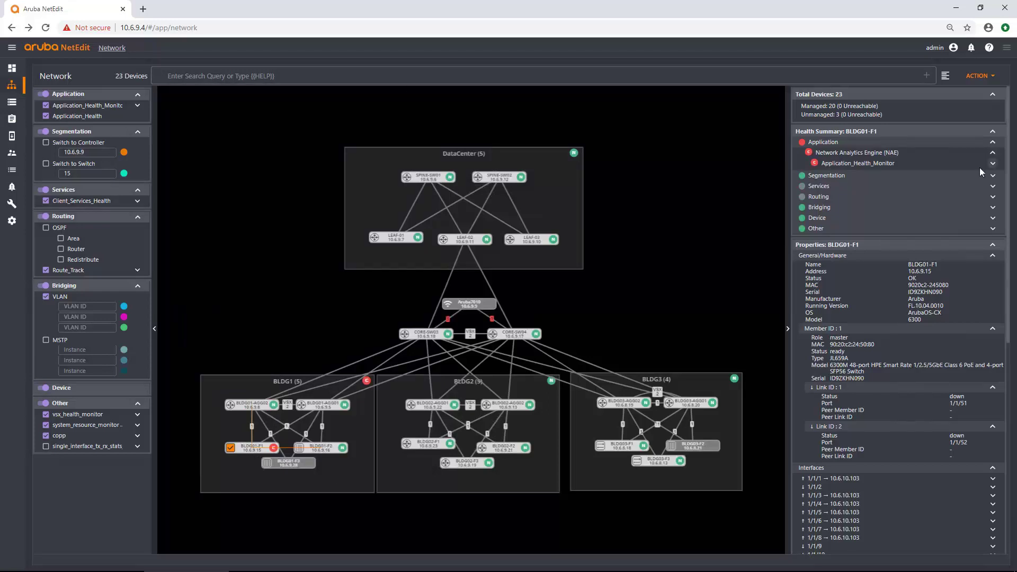
pyautogui.click(995, 163)
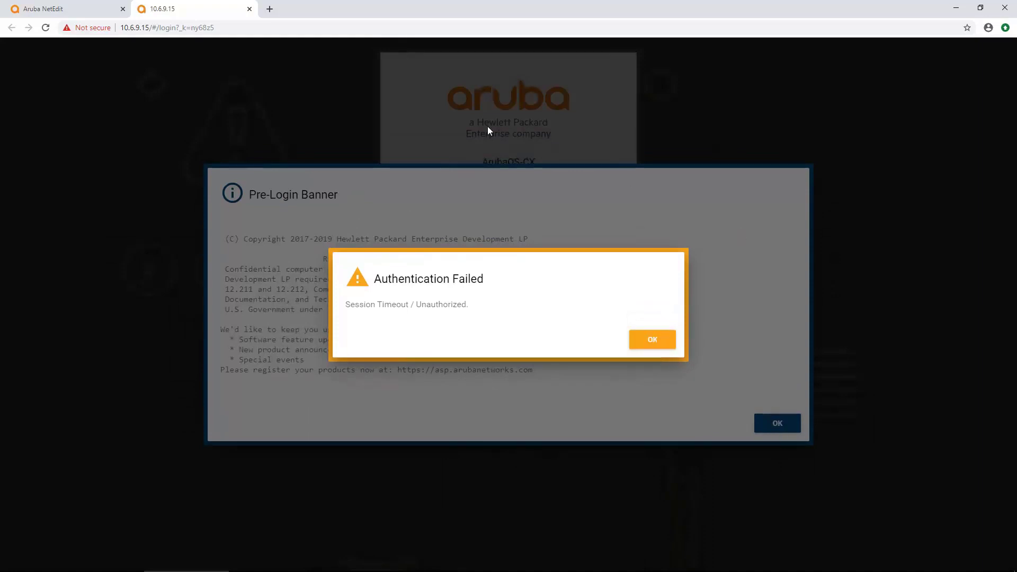
# - Dismiss the authentication error and pre-login banner, then sign in with the saved username and password
pyautogui.click(655, 340)
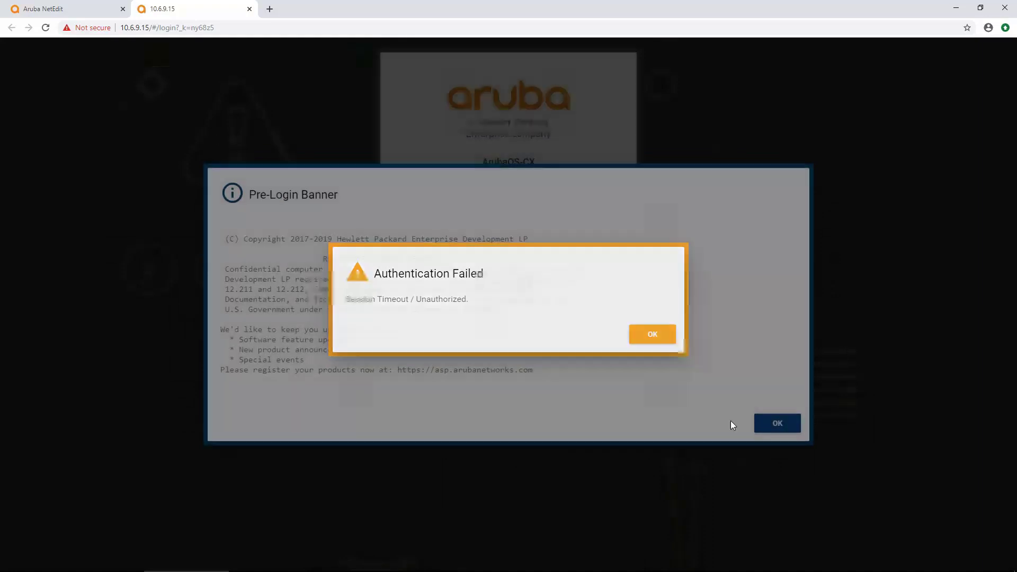
pyautogui.click(776, 425)
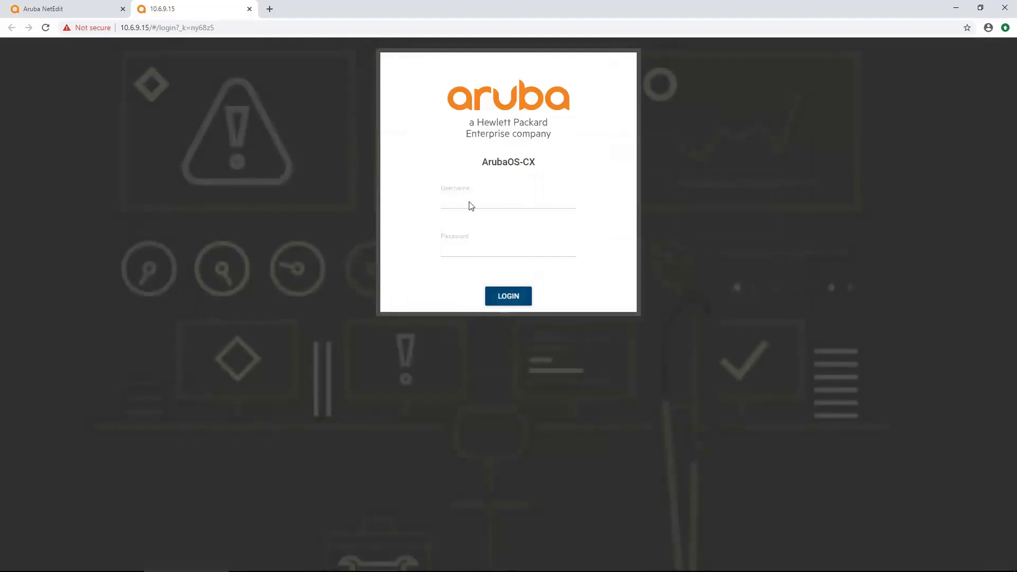
pyautogui.click(470, 202)
pyautogui.click(474, 236)
pyautogui.click(476, 245)
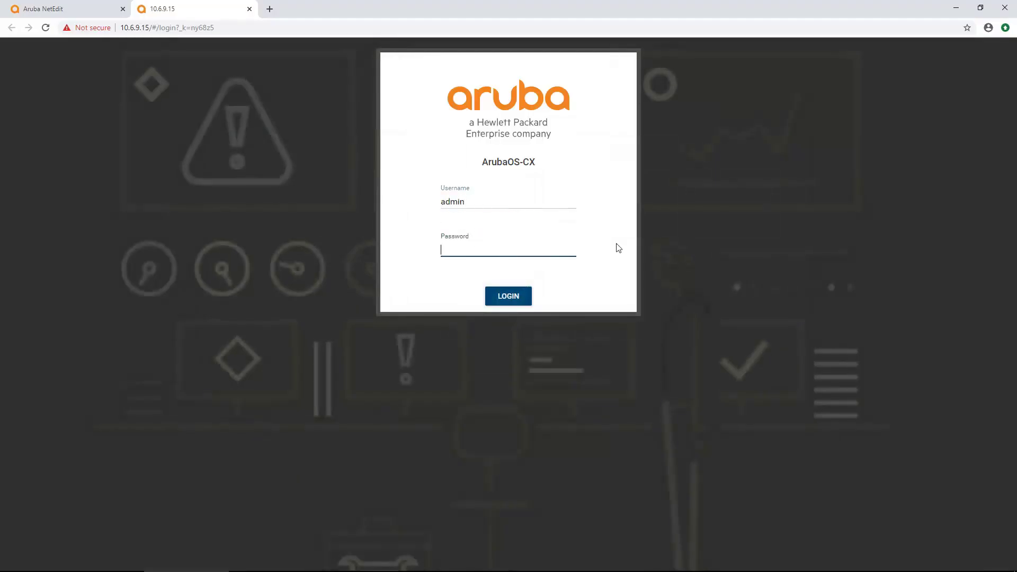
pyautogui.write('••••')
pyautogui.press('Return')
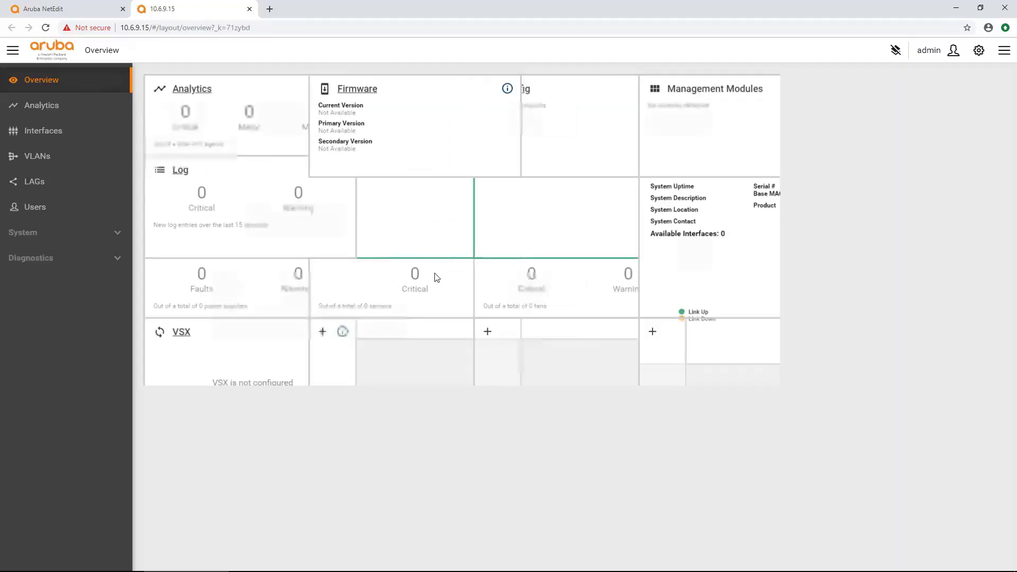
# - Open the Critical Skype_SalesForce_monitor agent, scroll its alerts and traffic charts, and return to NetEdit
pyautogui.click(196, 122)
pyautogui.click(257, 108)
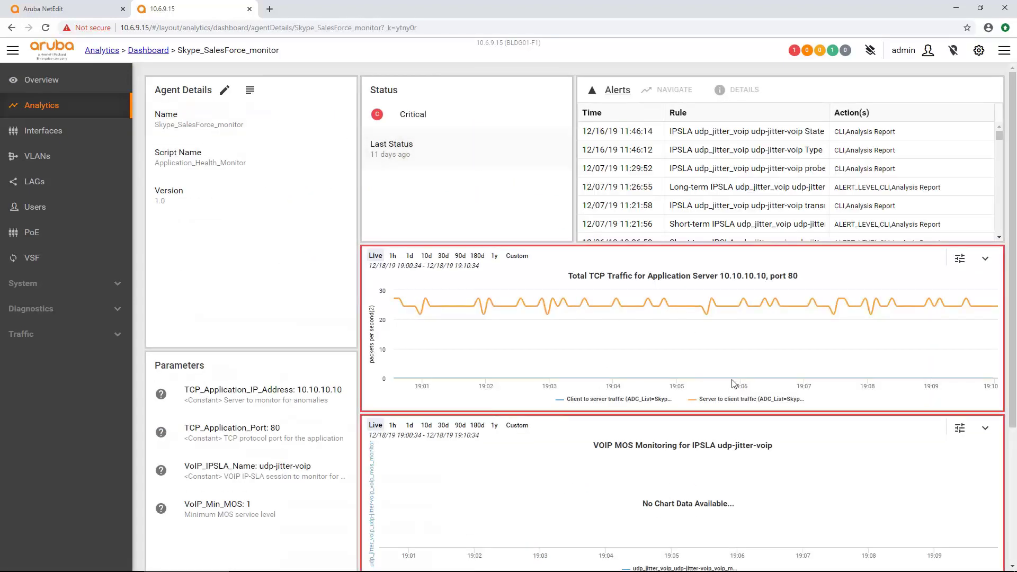
pyautogui.scroll(-3, 805, 318)
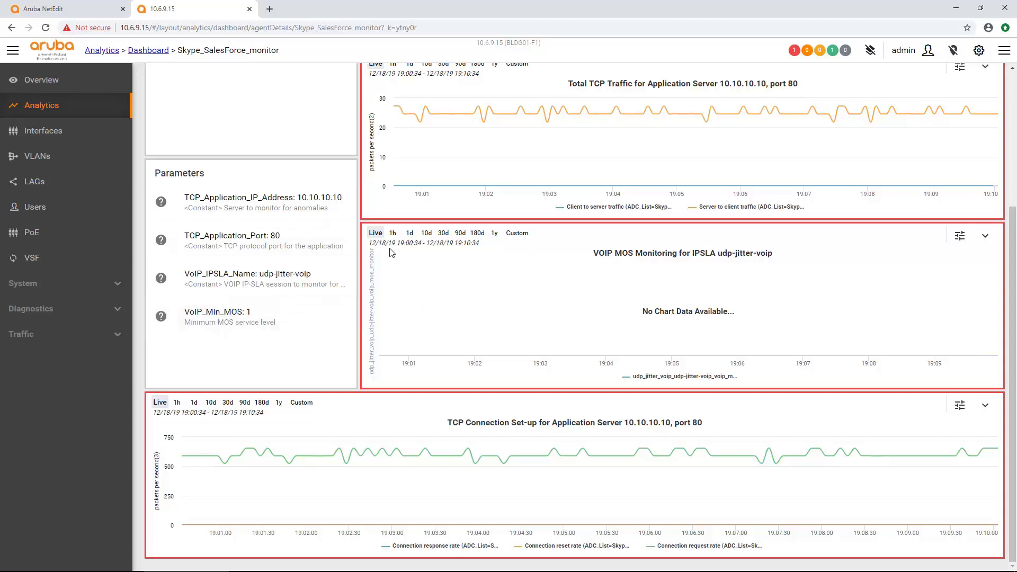
pyautogui.click(70, 7)
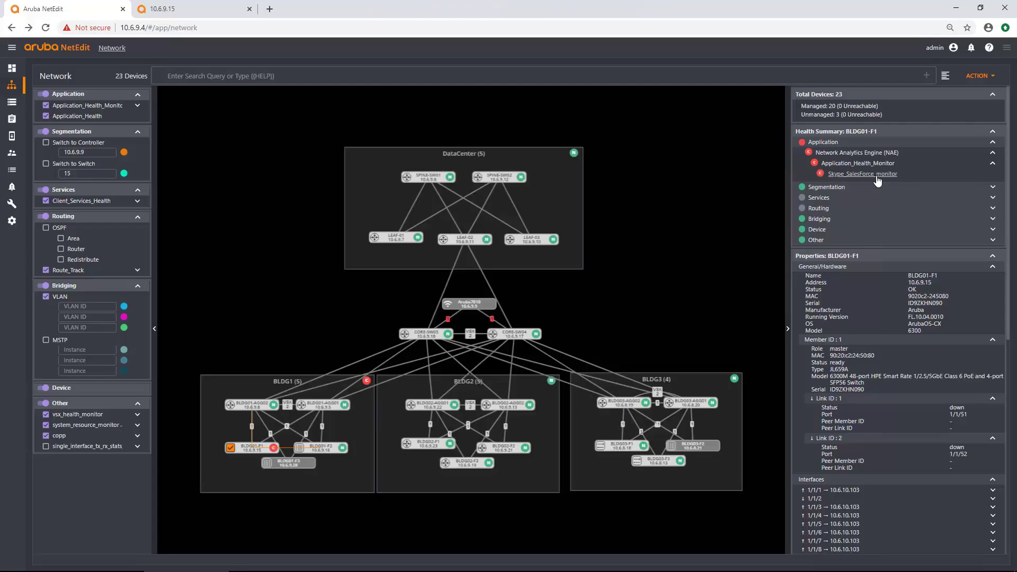
# - Open the Skype_SalesForce_monitor dashboard from Health Summary in a new tab, then return to NetEdit
pyautogui.click(876, 175)
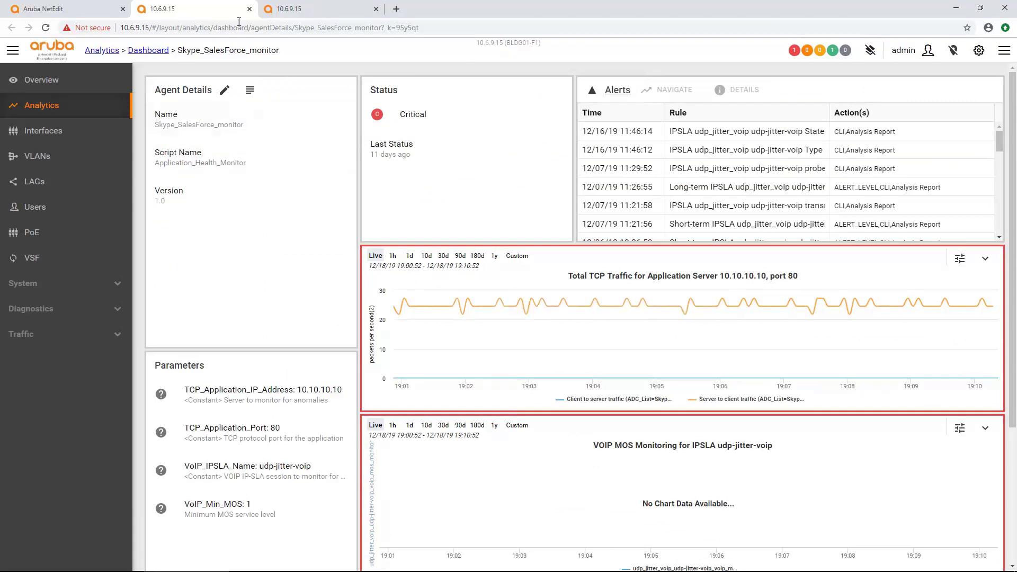
pyautogui.click(90, 8)
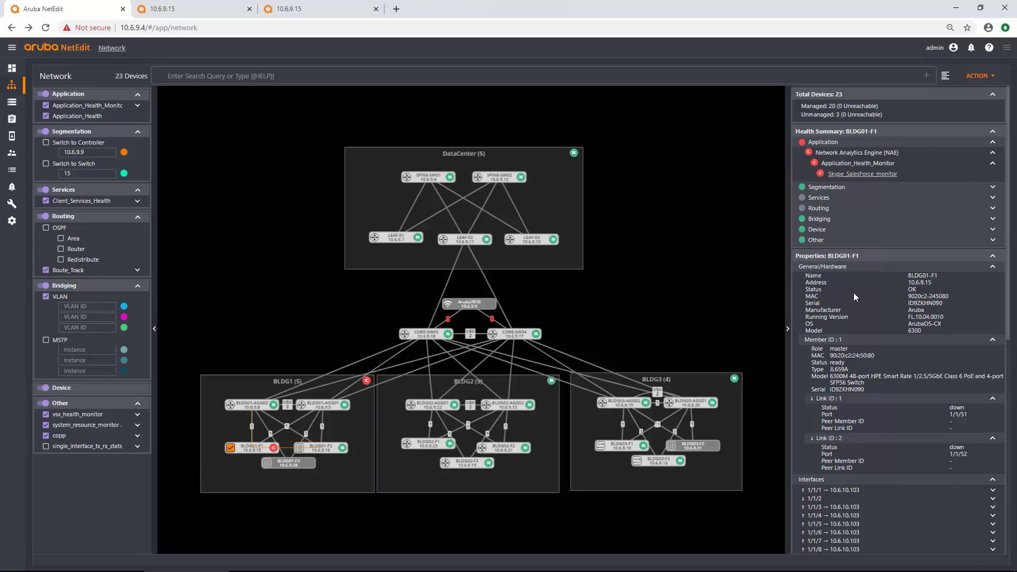
# - Scroll BLDG01-F1's properties and highlight the Role and MAC rows
pyautogui.scroll(-1, 850, 301)
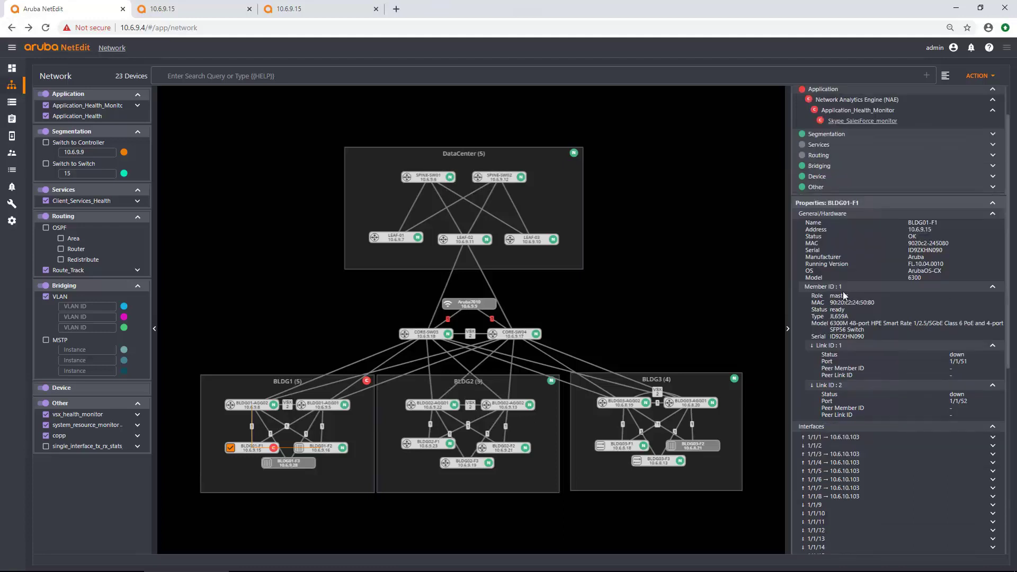
pyautogui.moveTo(839, 296); pyautogui.dragTo(893, 301)
pyautogui.moveTo(786, 348); pyautogui.dragTo(854, 354)
pyautogui.click(853, 314)
pyautogui.moveTo(837, 296); pyautogui.dragTo(811, 295)
pyautogui.moveTo(830, 294); pyautogui.dragTo(846, 356)
pyautogui.click(851, 383)
# - Expand interface 1/1/1 to show its link details, then highlight the OS and Model values
pyautogui.scroll(-3, 841, 352)
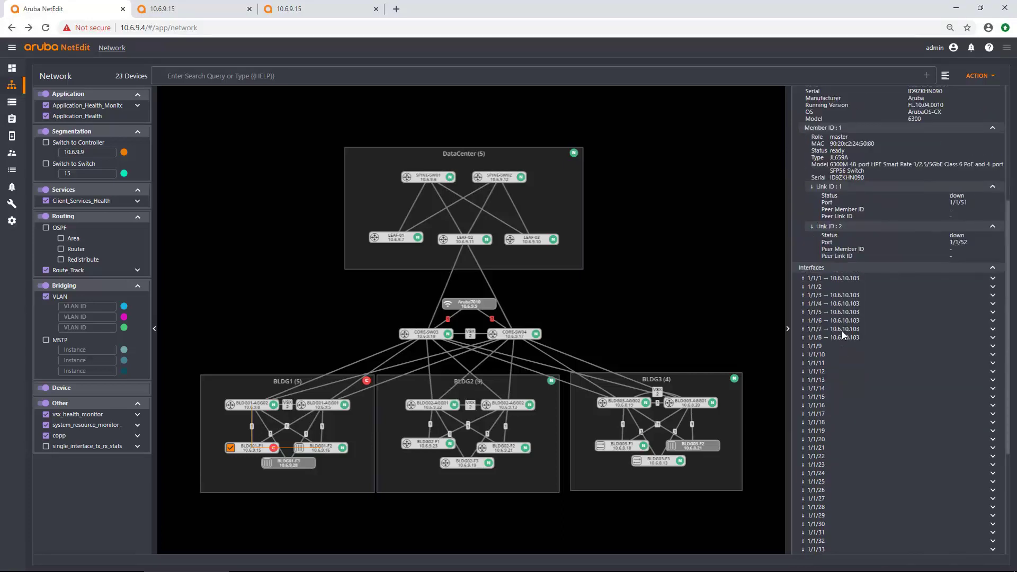
pyautogui.click(993, 279)
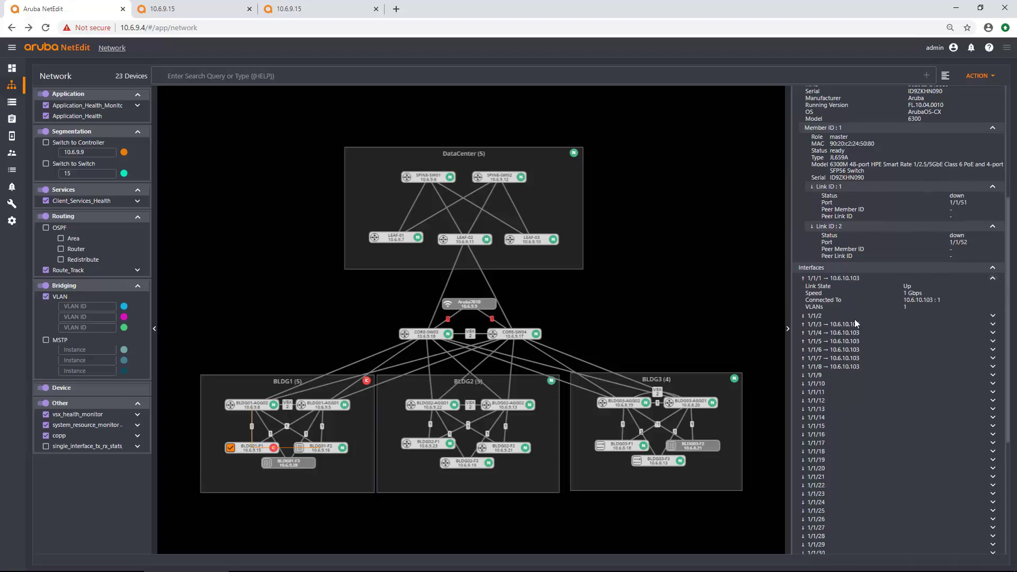
pyautogui.scroll(-4, 855, 320)
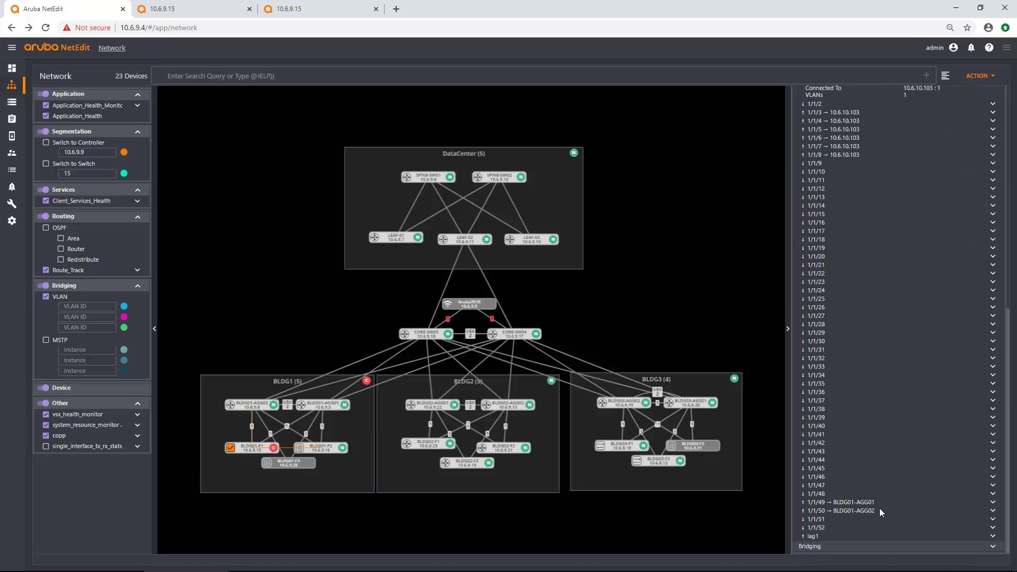
pyautogui.scroll(6, 881, 428)
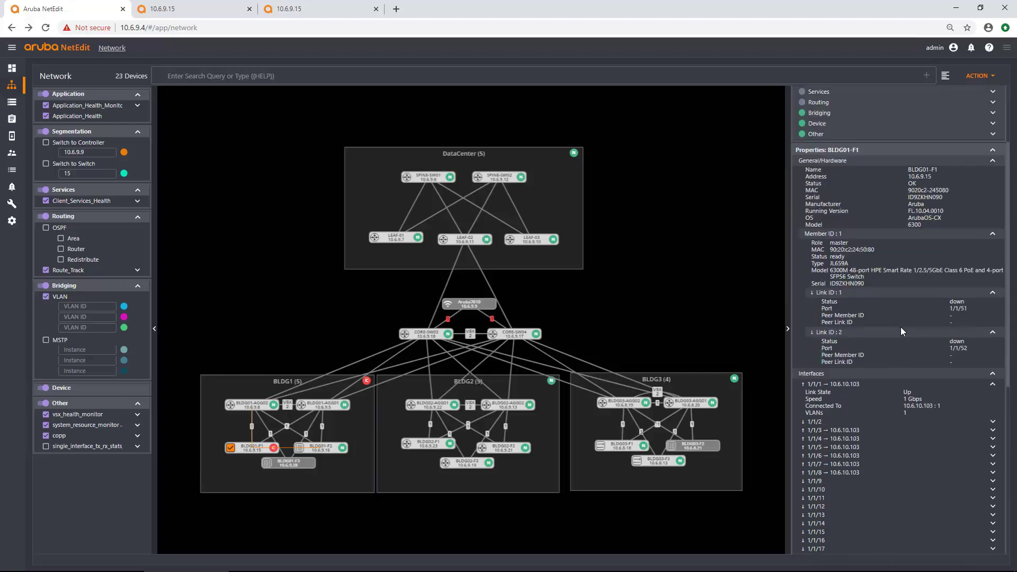
pyautogui.scroll(1, 901, 327)
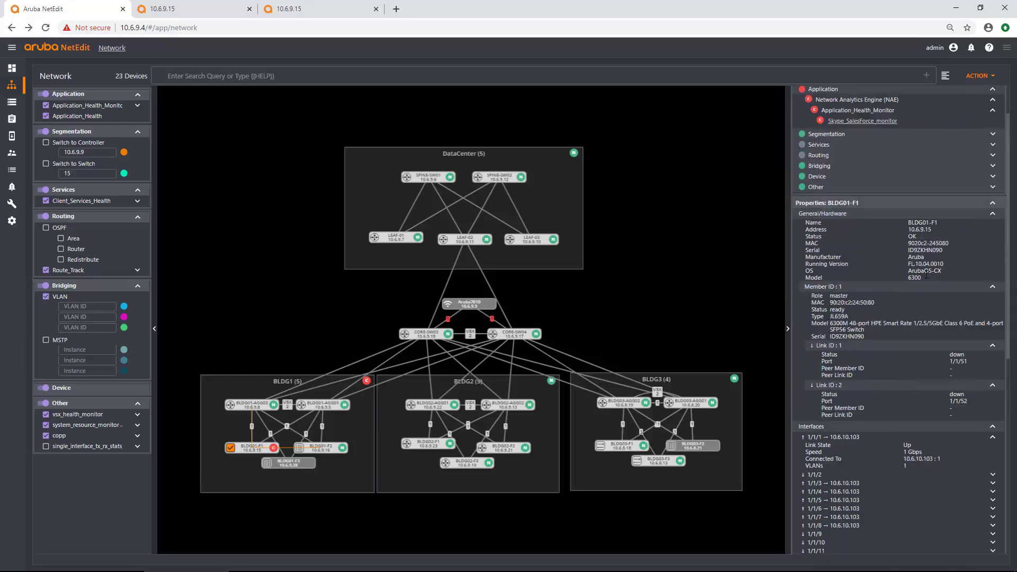
pyautogui.moveTo(925, 275); pyautogui.dragTo(824, 278)
pyautogui.click(902, 252)
# - Show the Segmentation consistency check result and collapse the BLDG01-F1 properties
pyautogui.scroll(1, 920, 249)
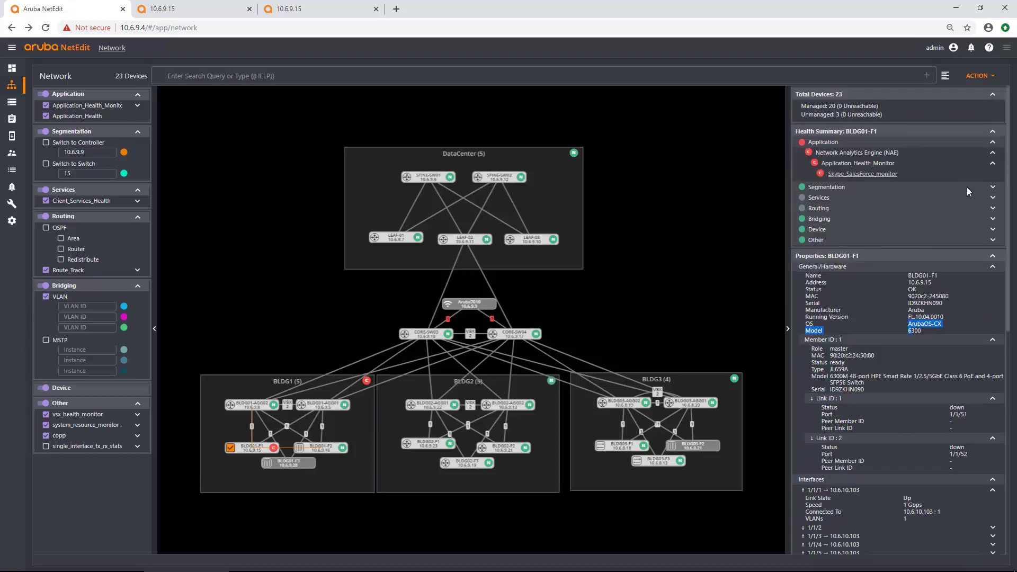
pyautogui.click(993, 187)
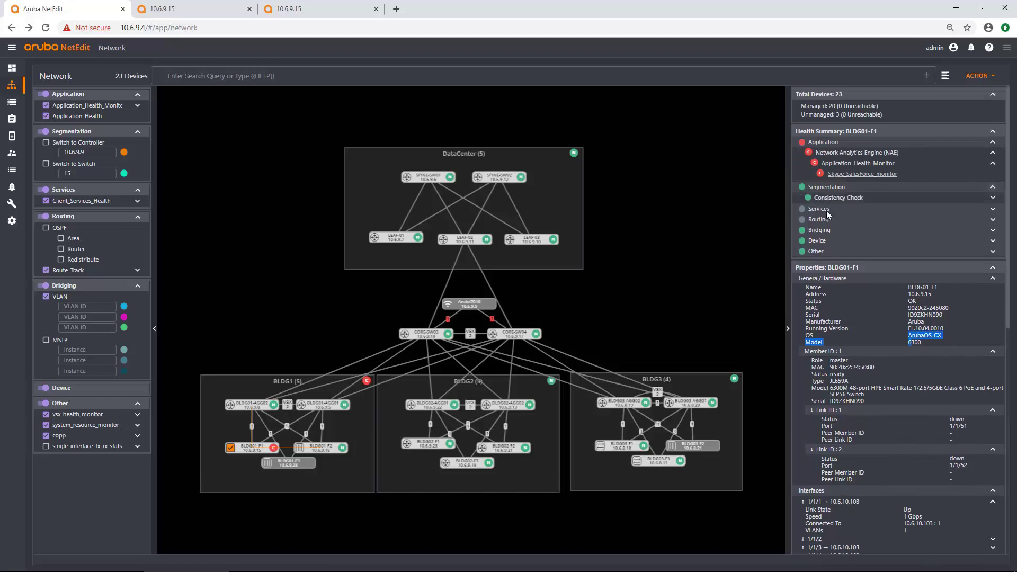
pyautogui.click(992, 197)
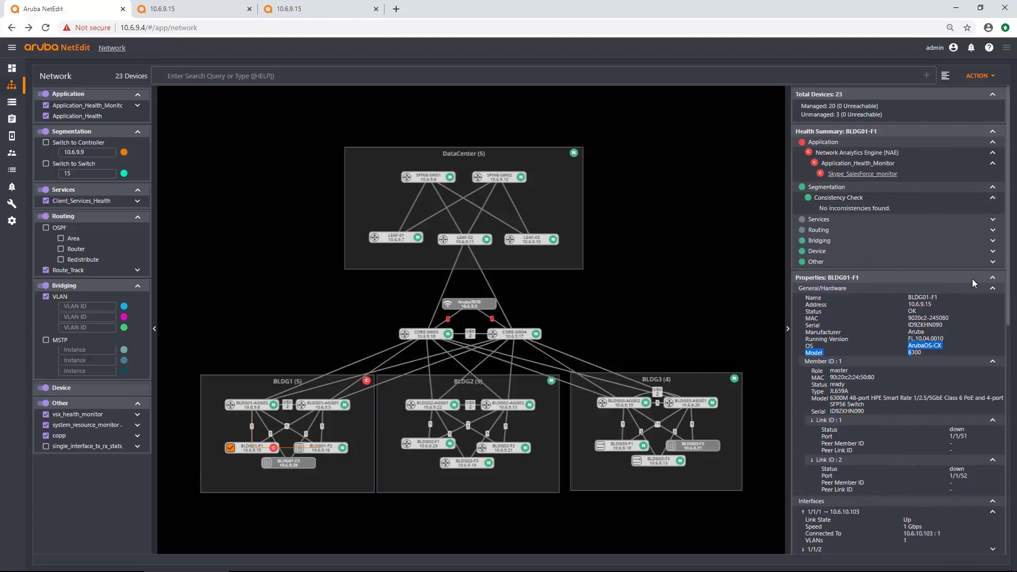
pyautogui.click(993, 281)
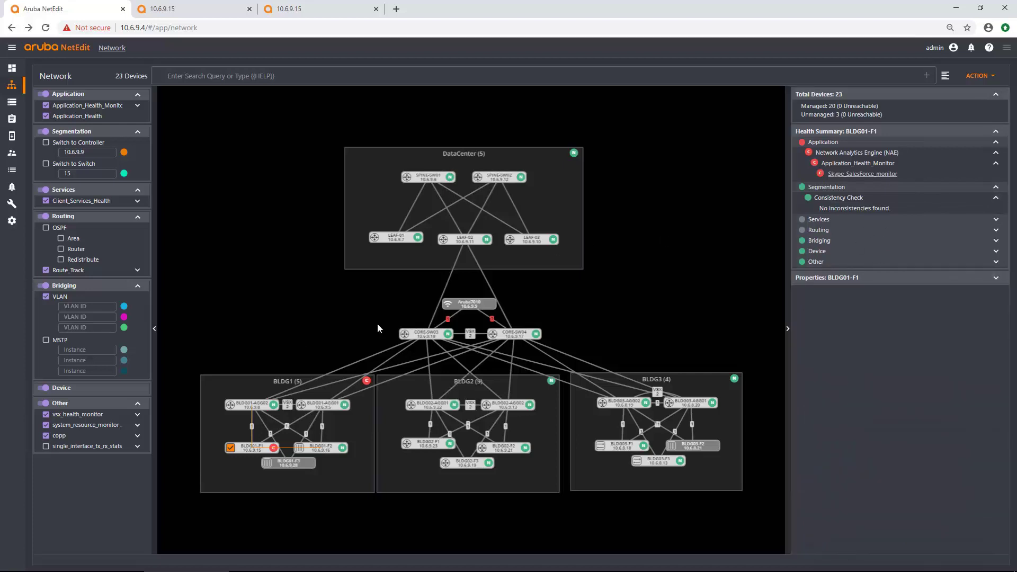
# - Expand the Bridging and Device health checks, showing the Device consistency check result
pyautogui.click(995, 241)
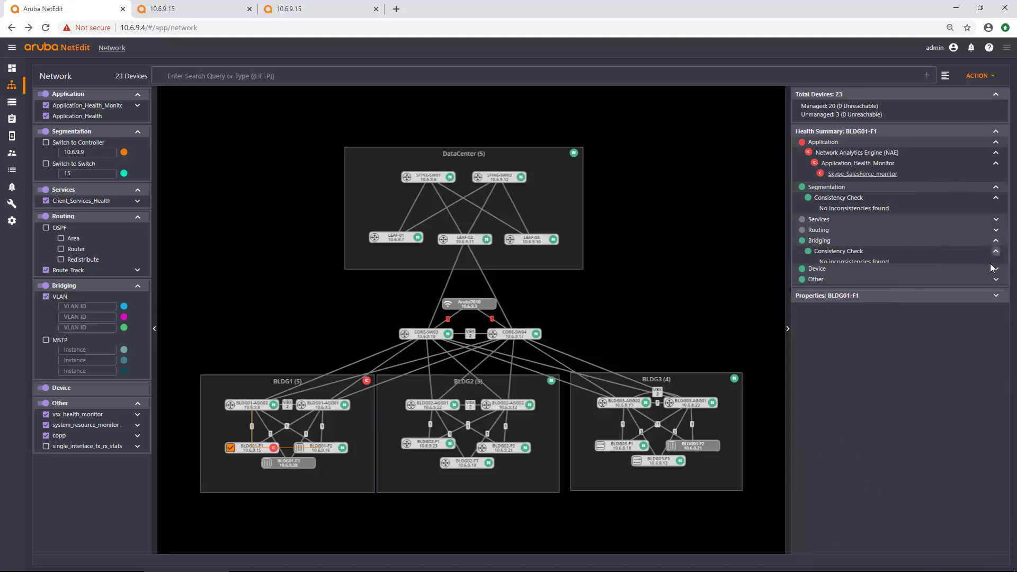
pyautogui.click(994, 272)
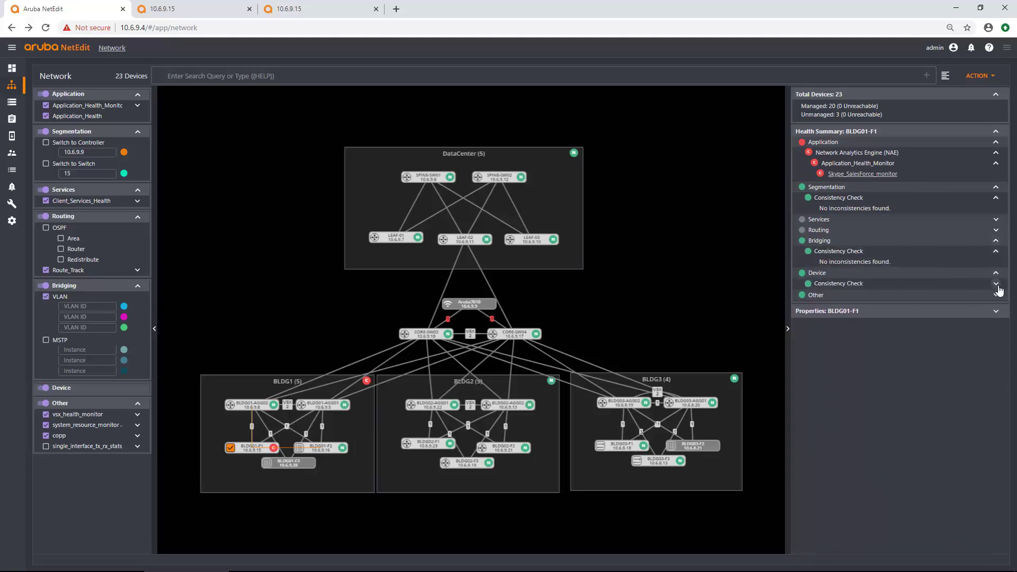
pyautogui.click(996, 286)
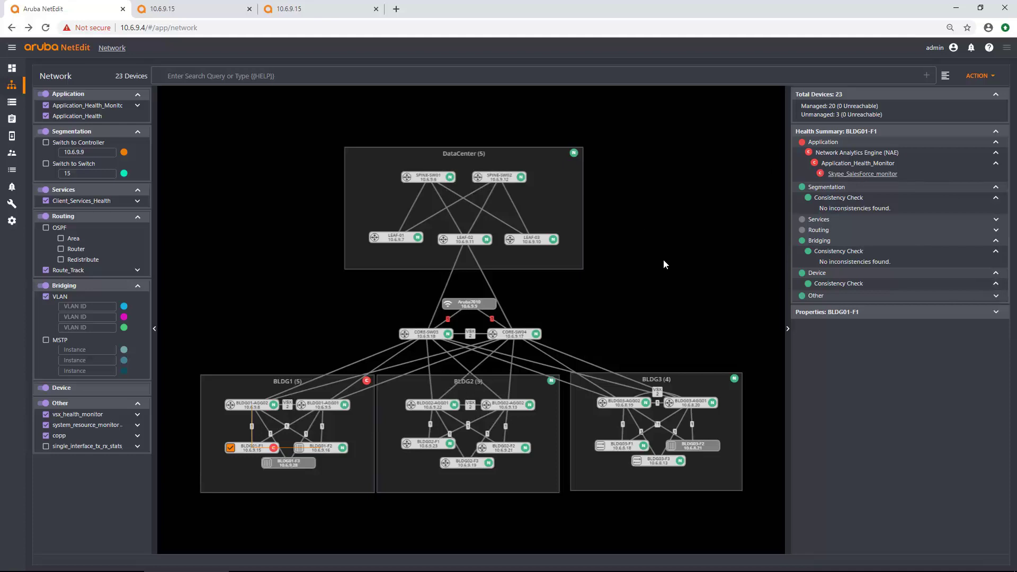
# - Open BLDG01-F1's Device Details page, then go back to the Network view
pyautogui.click(262, 451)
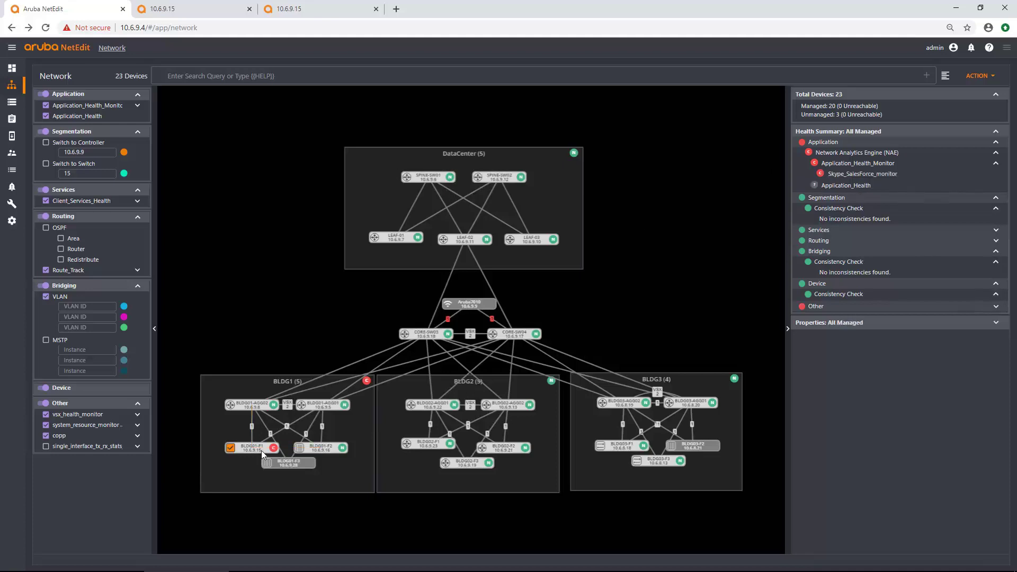
pyautogui.rightClick(425, 393)
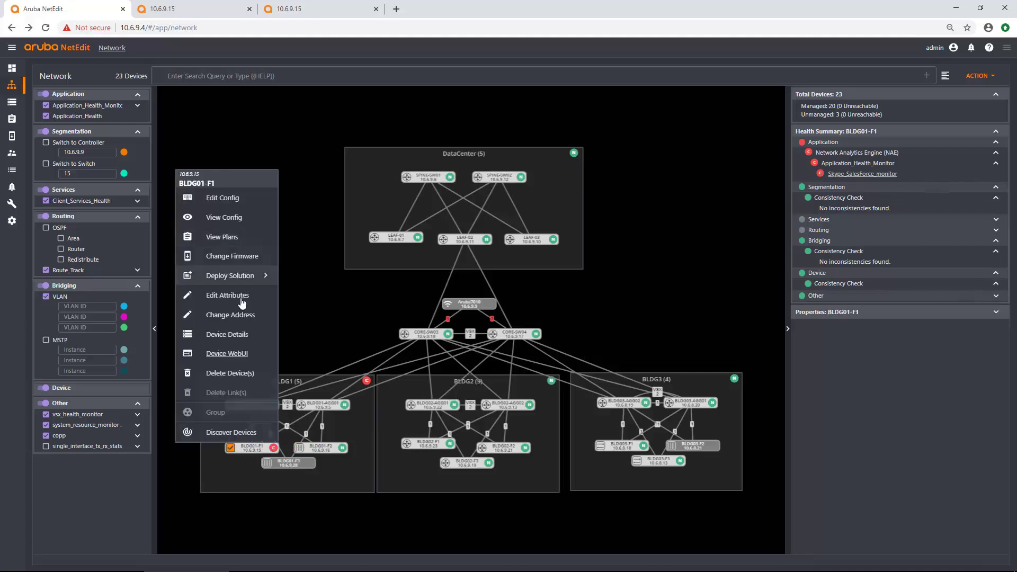
pyautogui.click(246, 337)
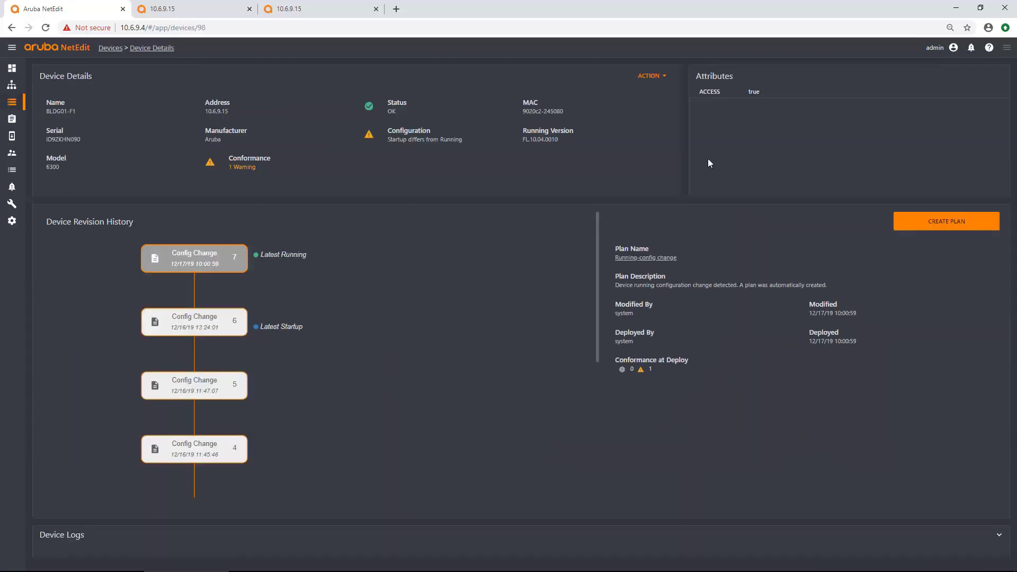
pyautogui.click(12, 84)
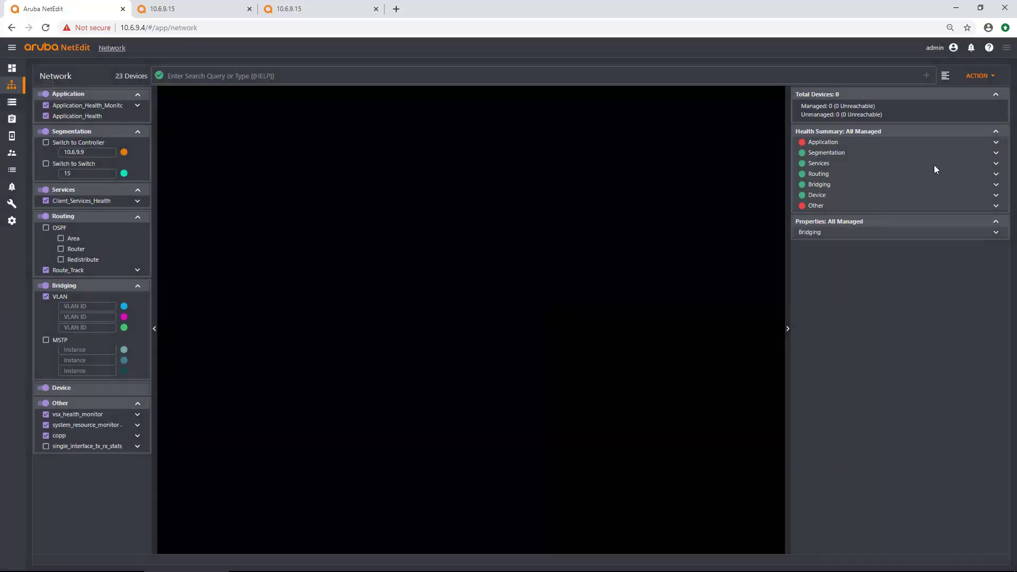